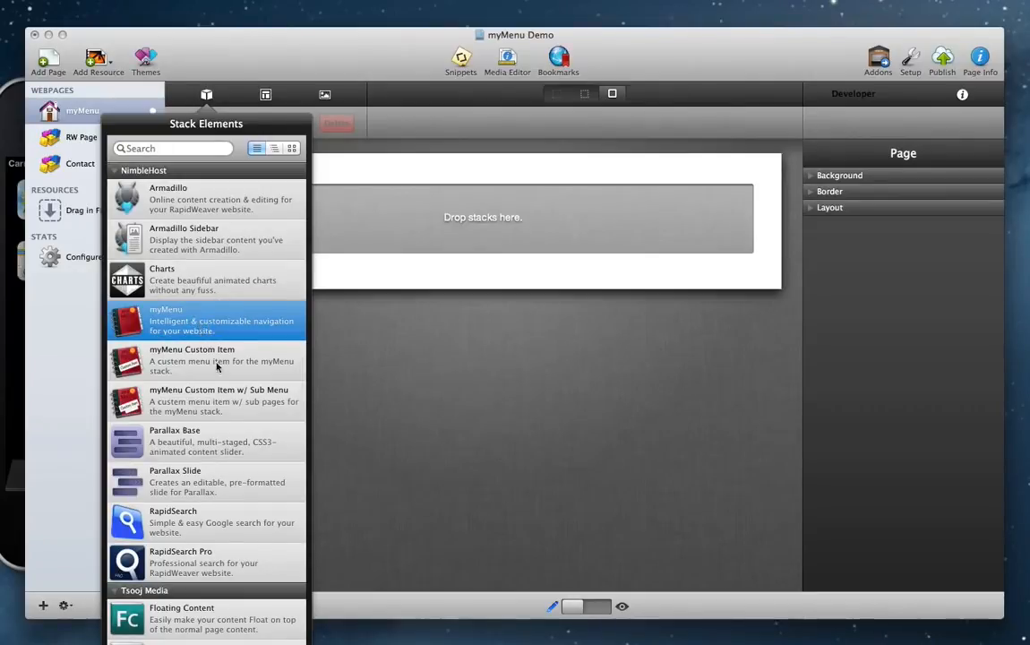
Step: Add the myMenu stack from the stack library to the empty drop area of the page
click(215, 395)
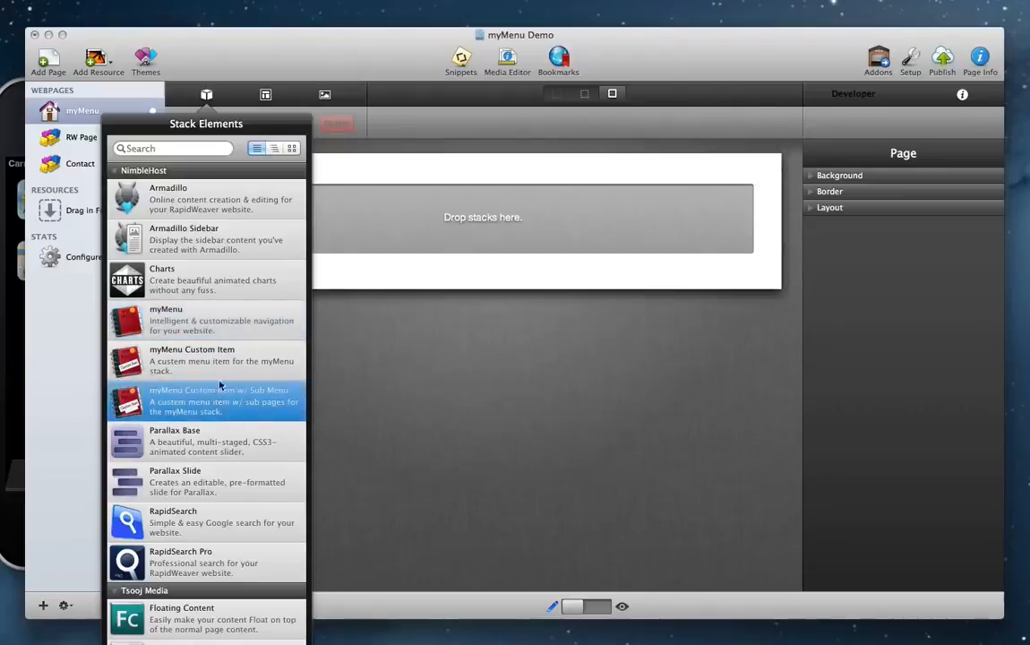
click(182, 326)
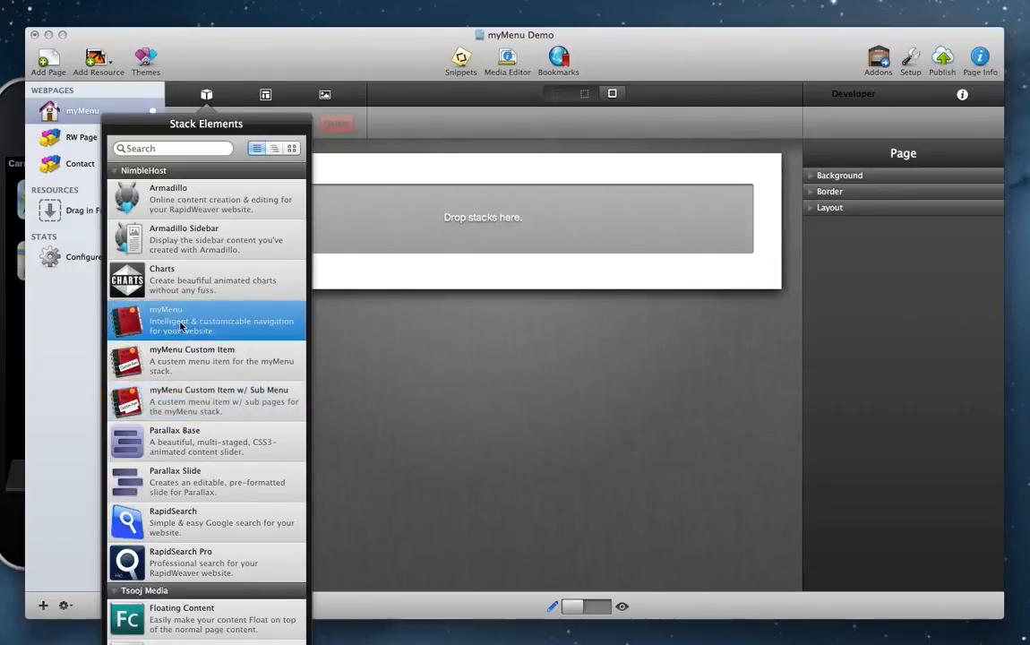
drag(182, 326, 340, 248)
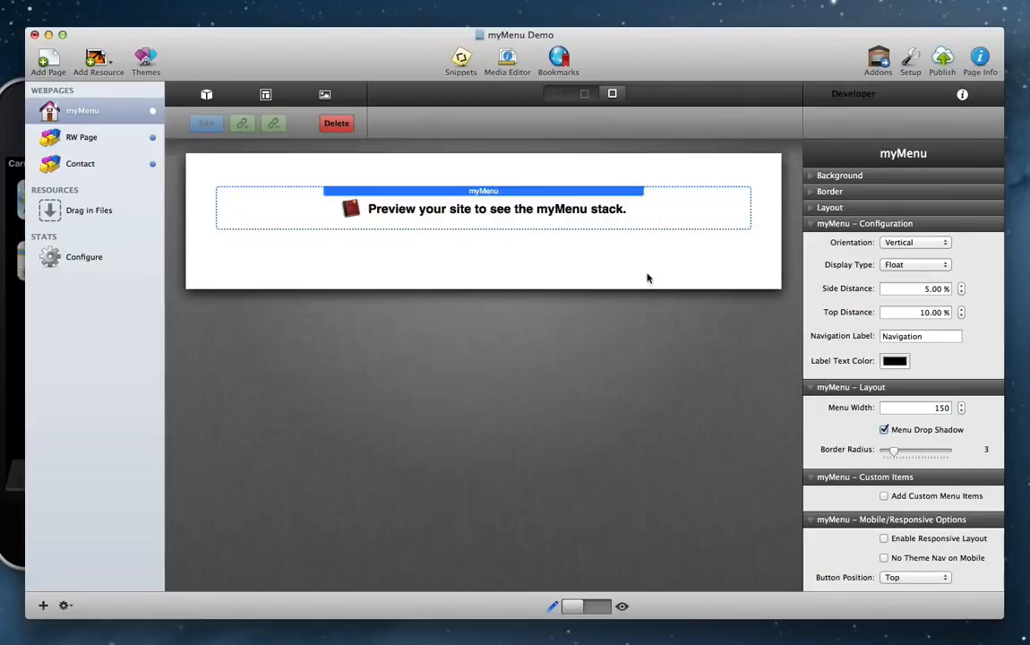
Step: Enable the responsive layout in the myMenu stack's mobile options
scroll(831, 356, down, 3)
scroll(831, 355, down, 3)
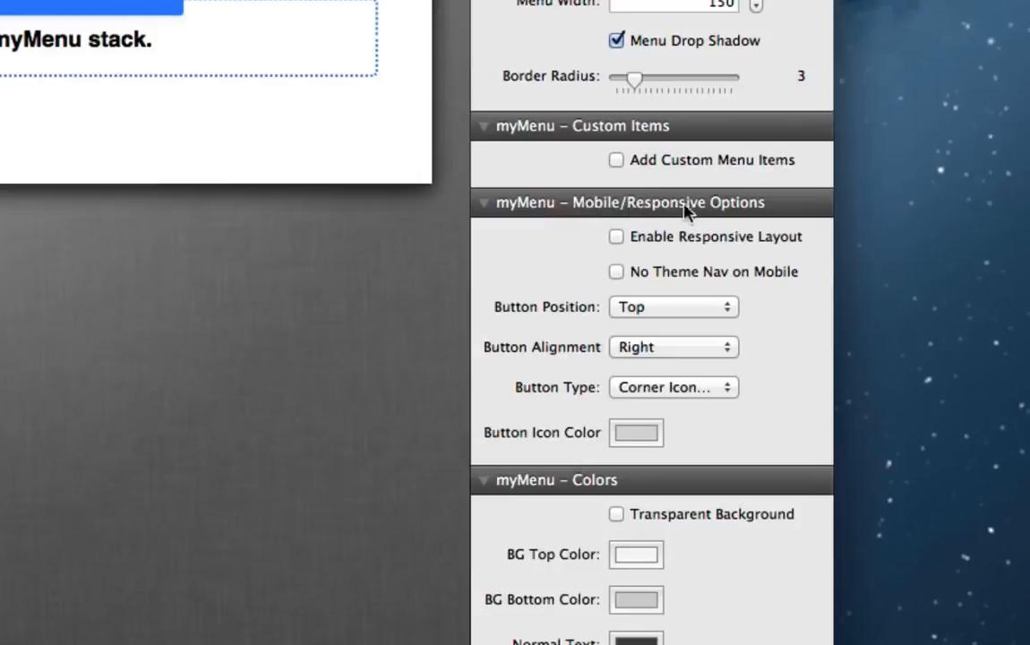
click(728, 245)
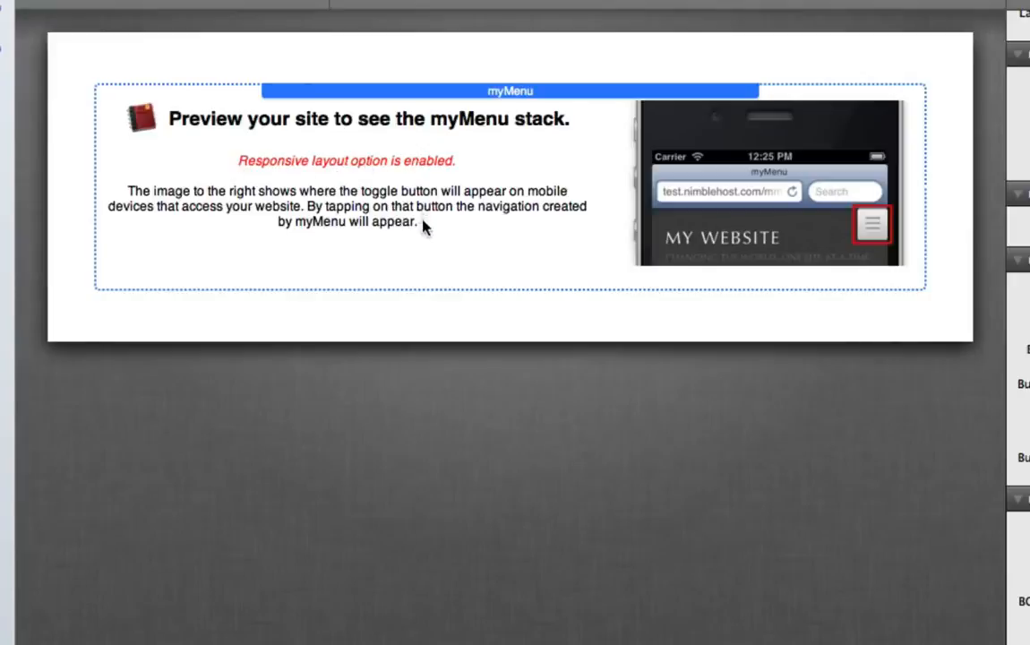
drag(422, 222, 413, 208)
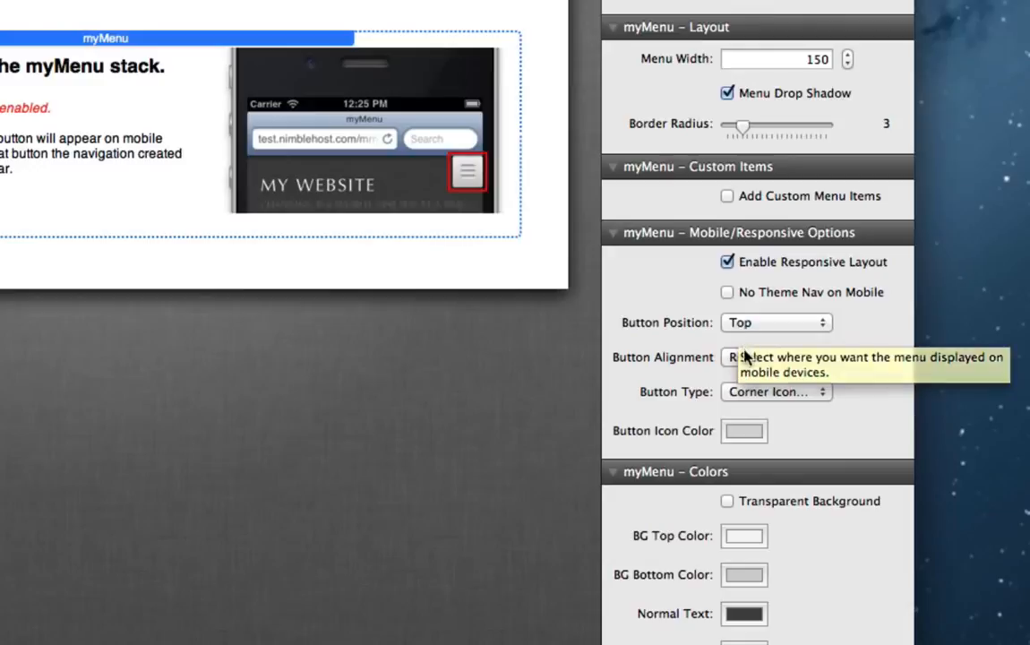
Step: Set the mobile button's alignment to Left and its type to Corner Text Button
click(775, 358)
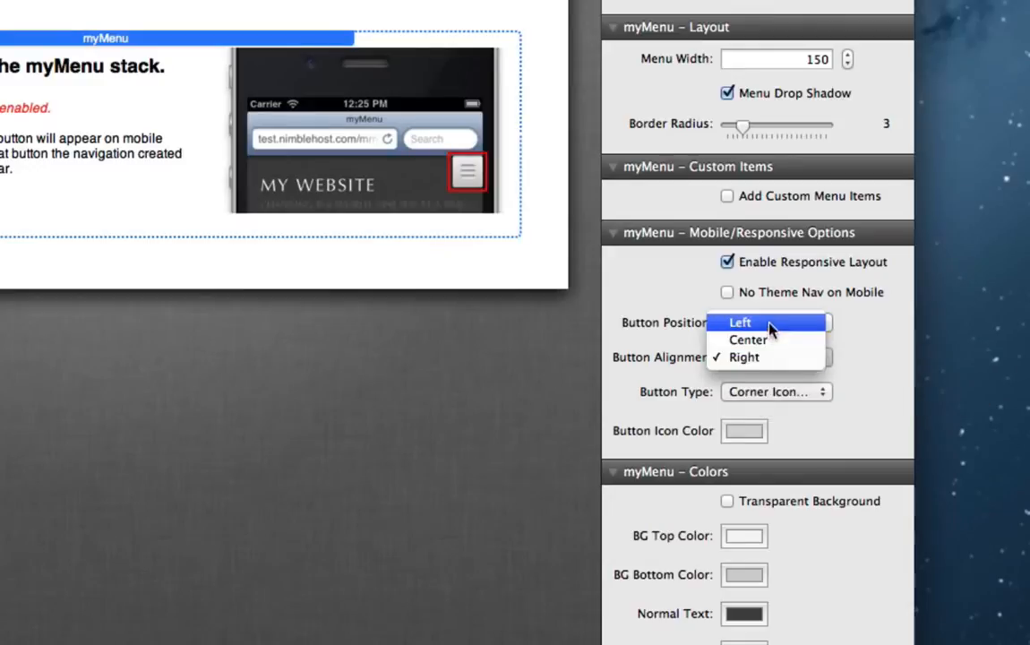
click(771, 326)
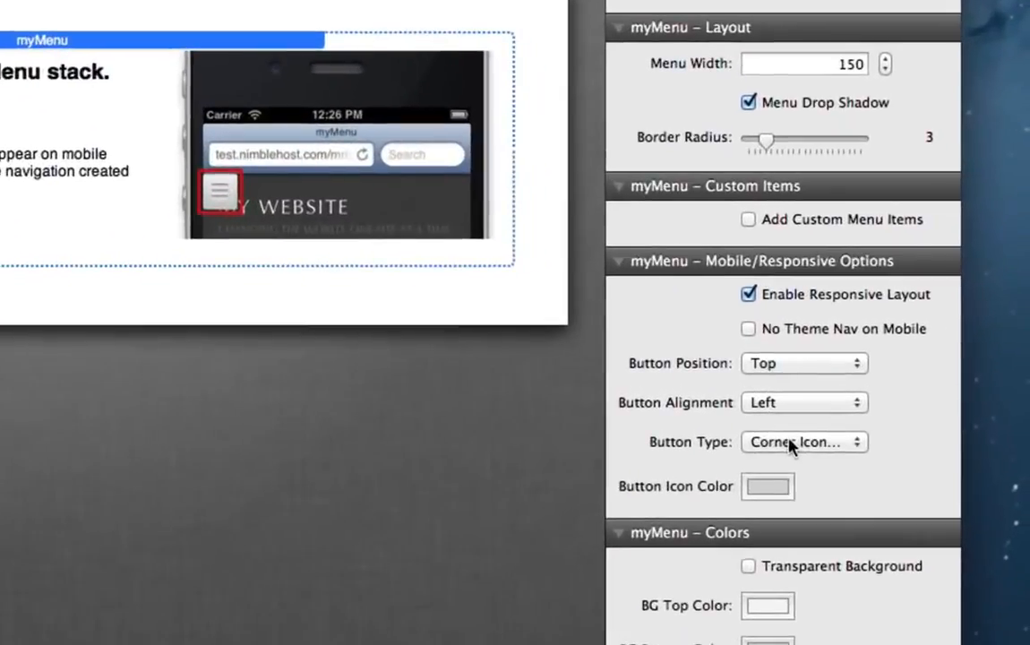
click(922, 413)
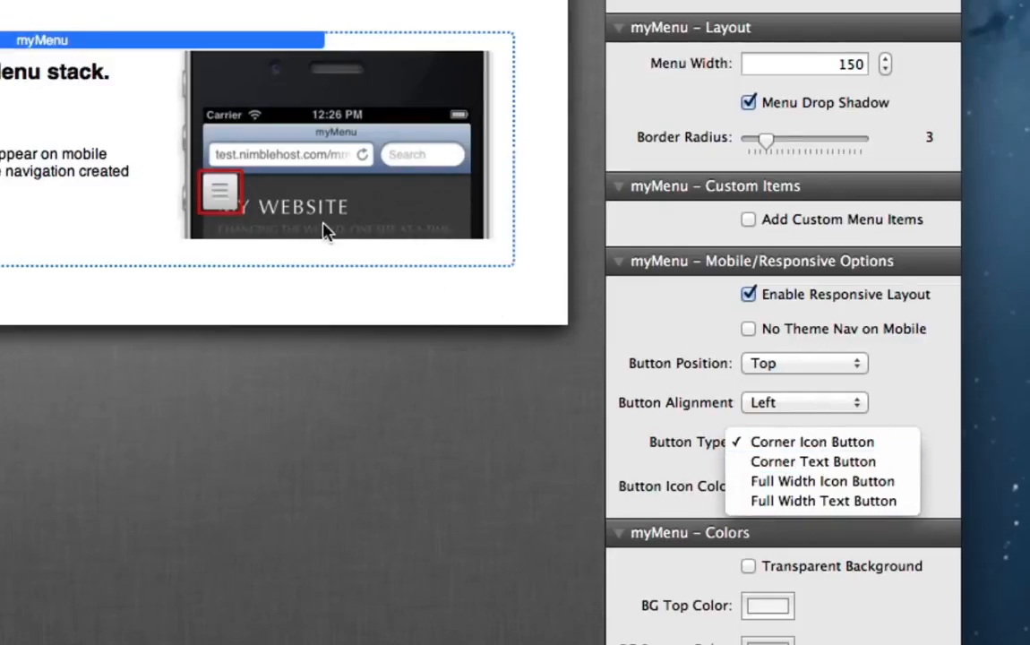
click(813, 464)
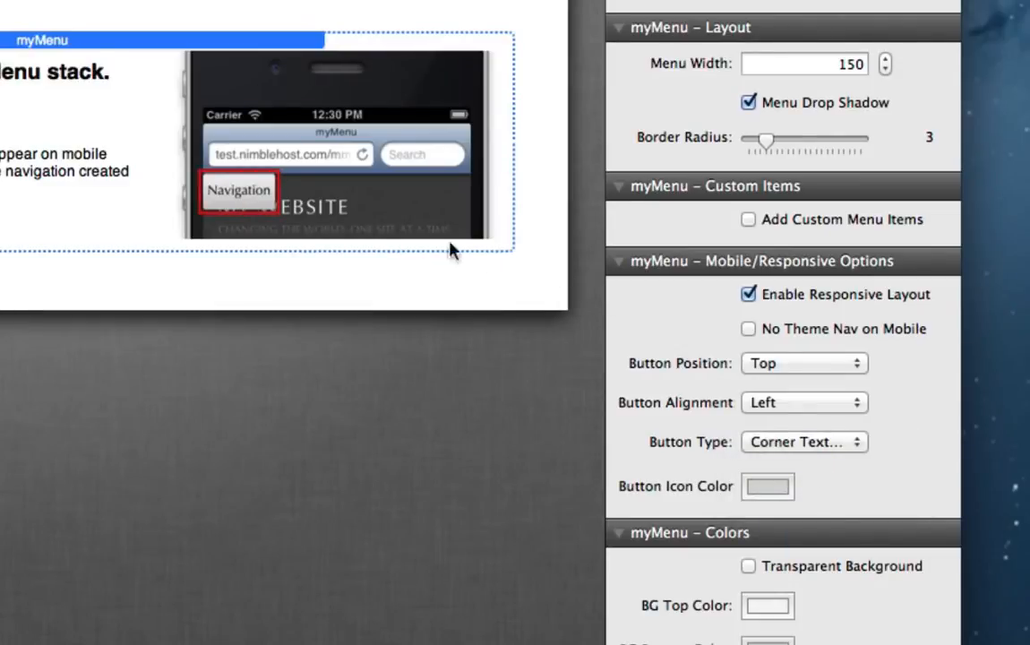
Step: Change the myMenu navigation label to "Menu" and replace it with "Nav"
scroll(627, 269, up, 3)
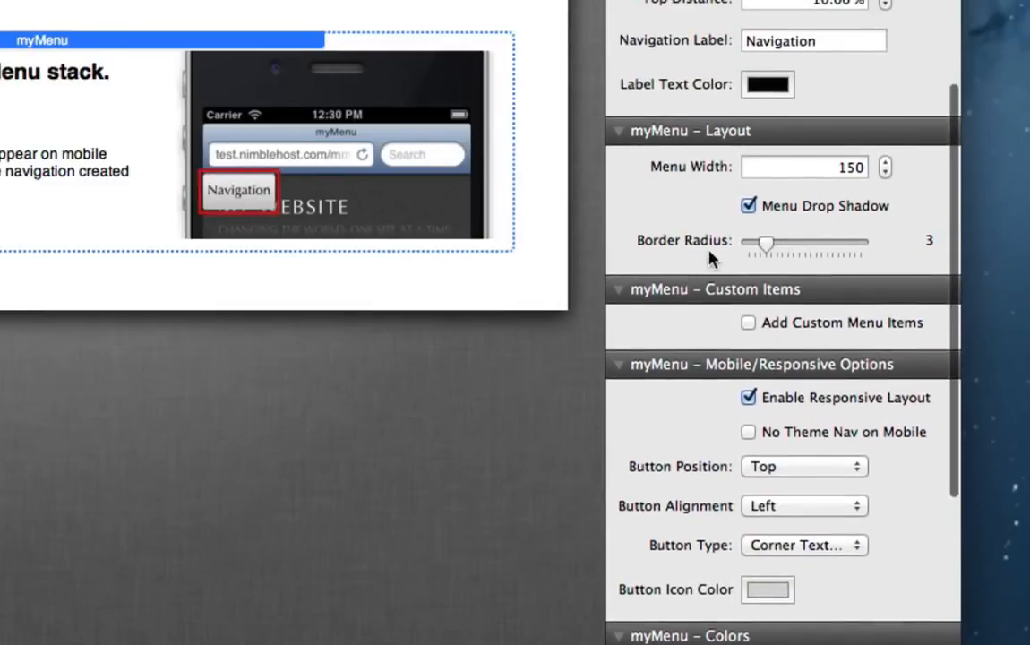
click(766, 40)
drag(821, 41, 745, 38)
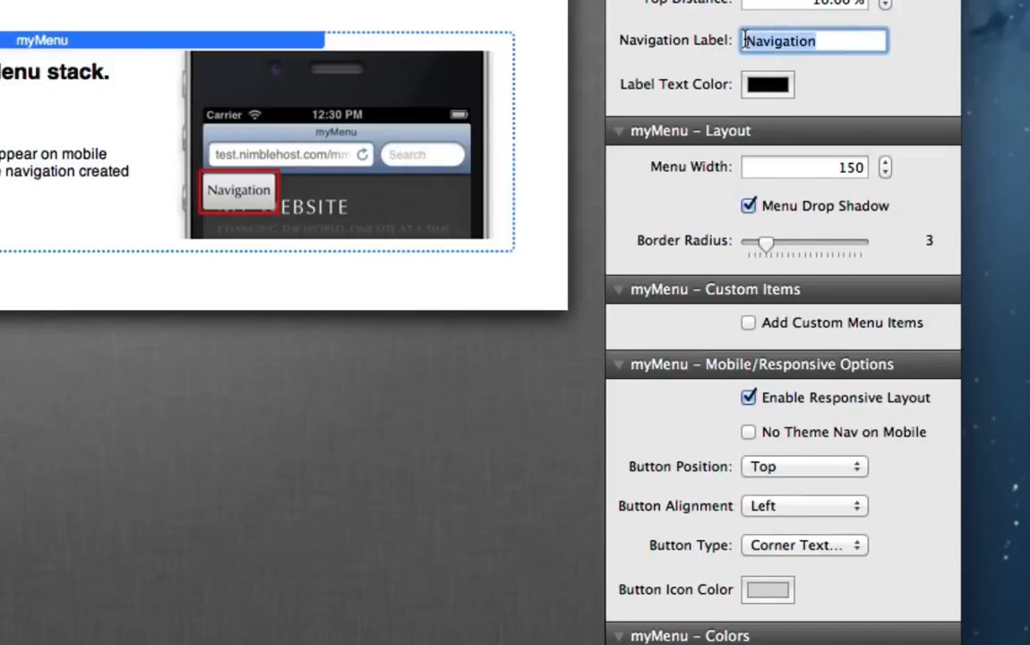
text(Menu)
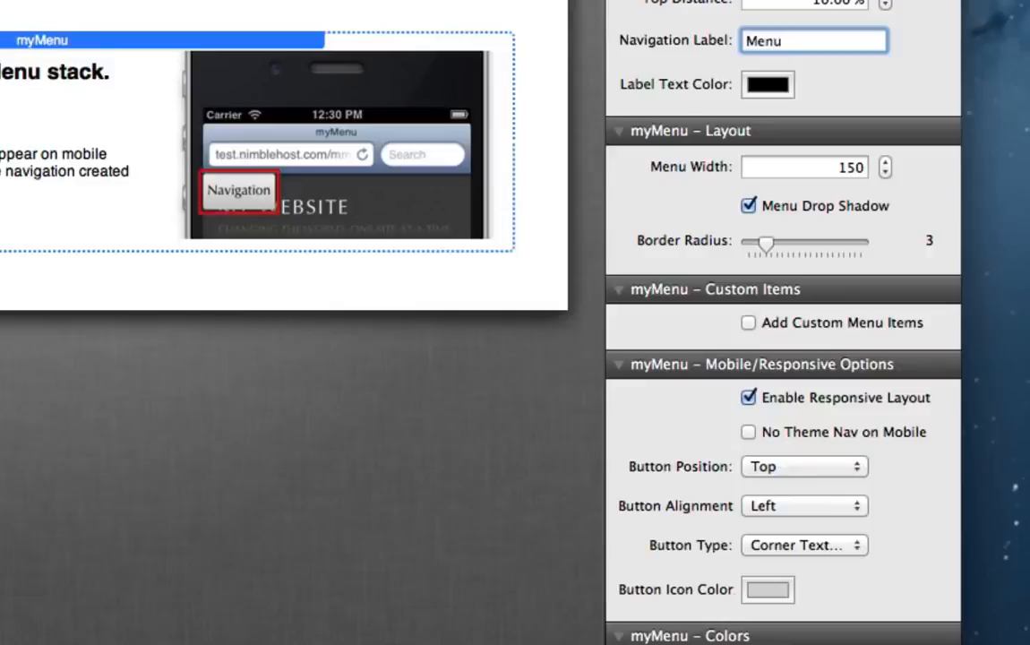
key(super+a)
text(Nav)
key(super+a)
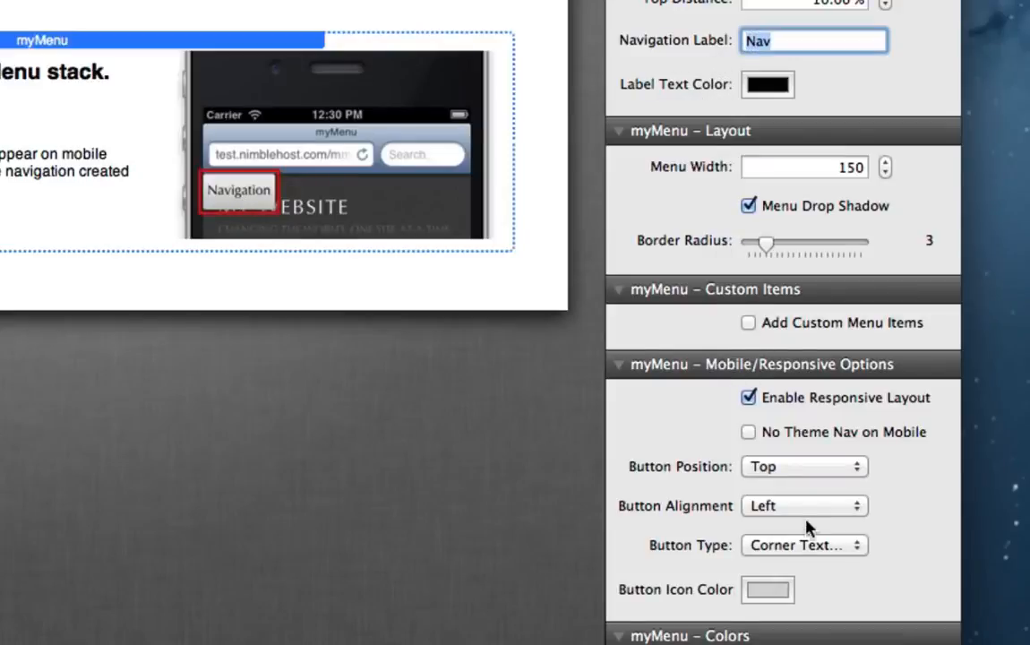
Step: Configure the mobile button with position Bottom, type Corner Icon Button and alignment Center
click(815, 472)
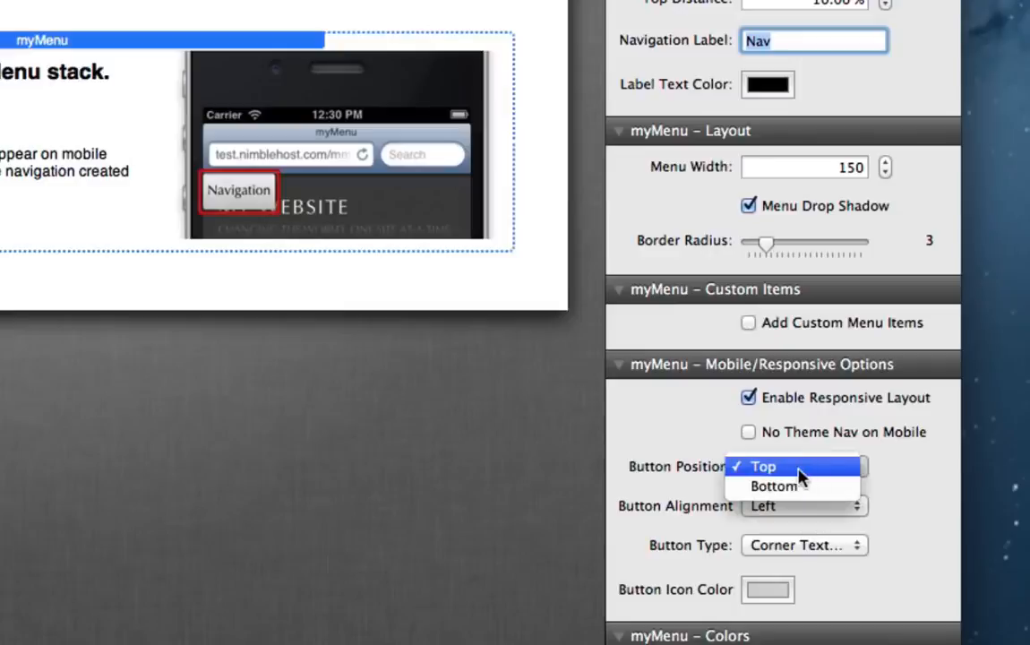
click(799, 488)
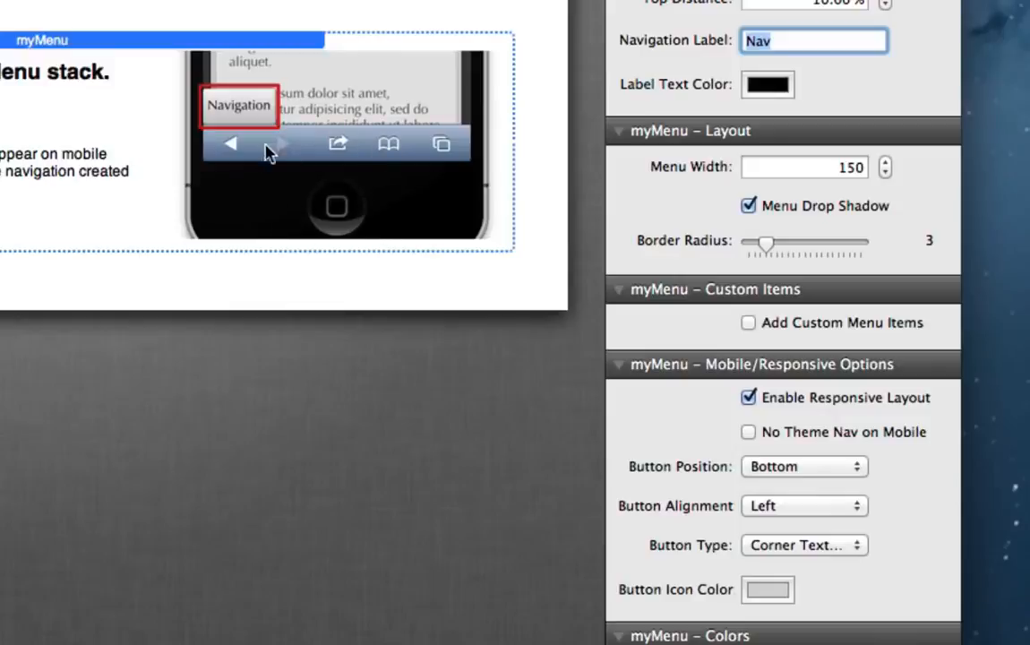
click(770, 544)
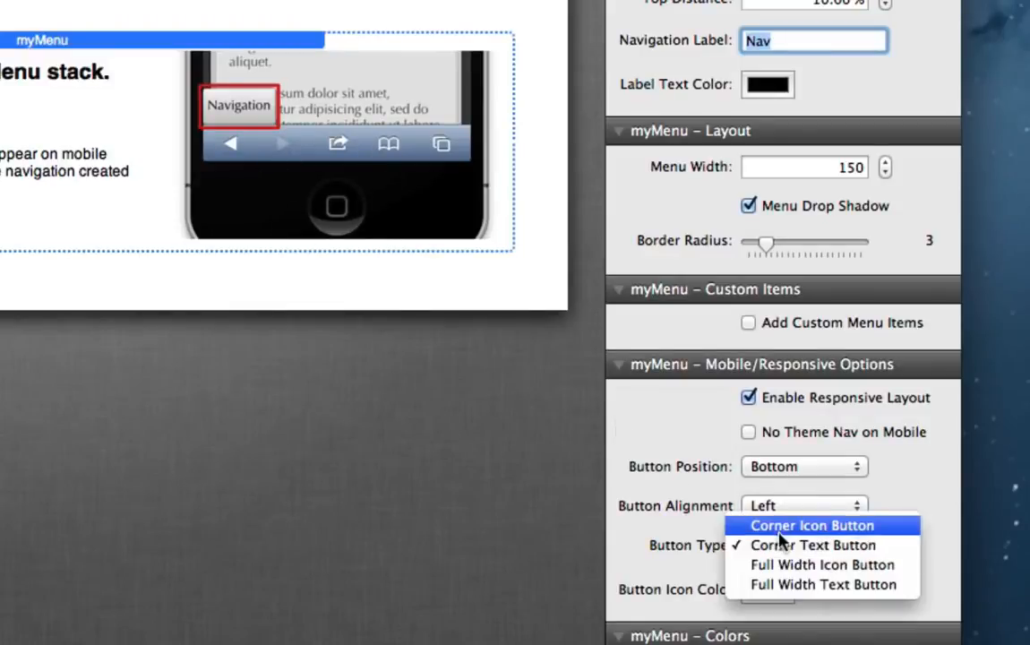
click(788, 528)
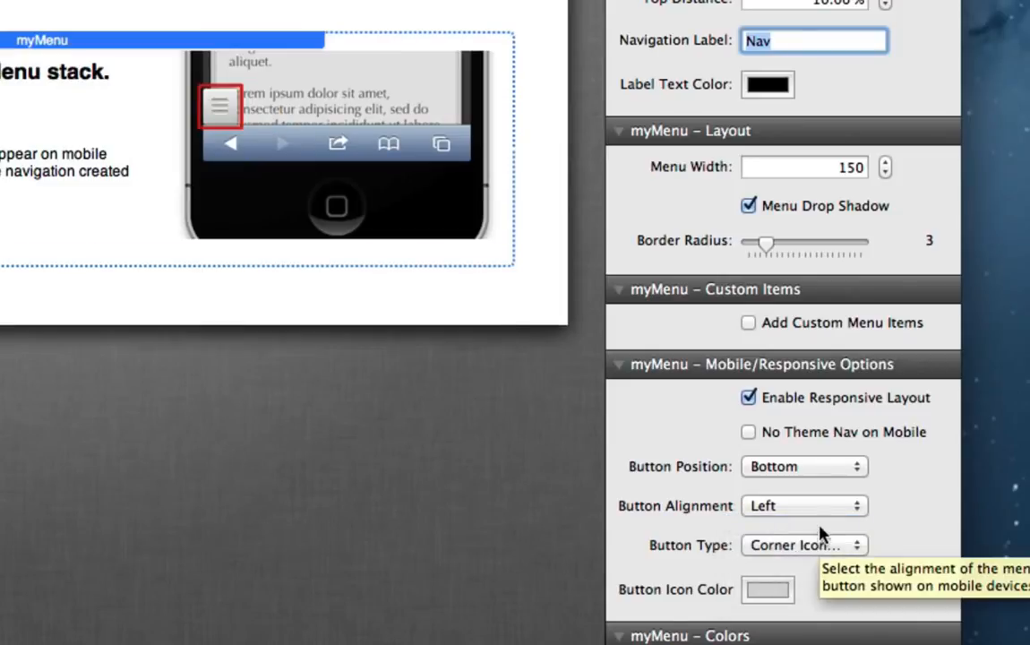
click(807, 507)
click(810, 526)
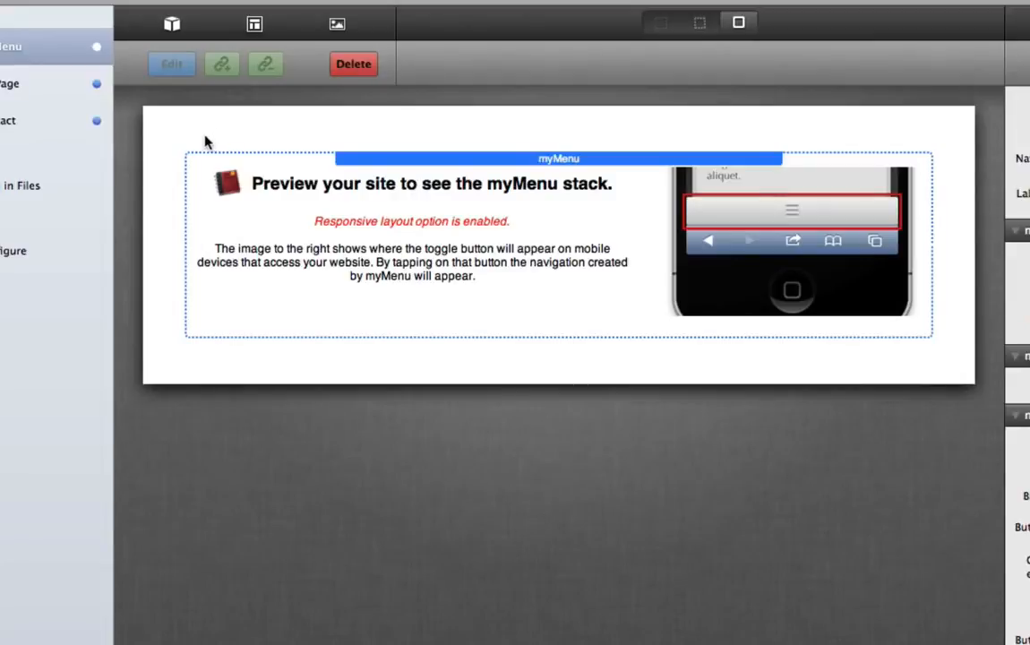
click(174, 26)
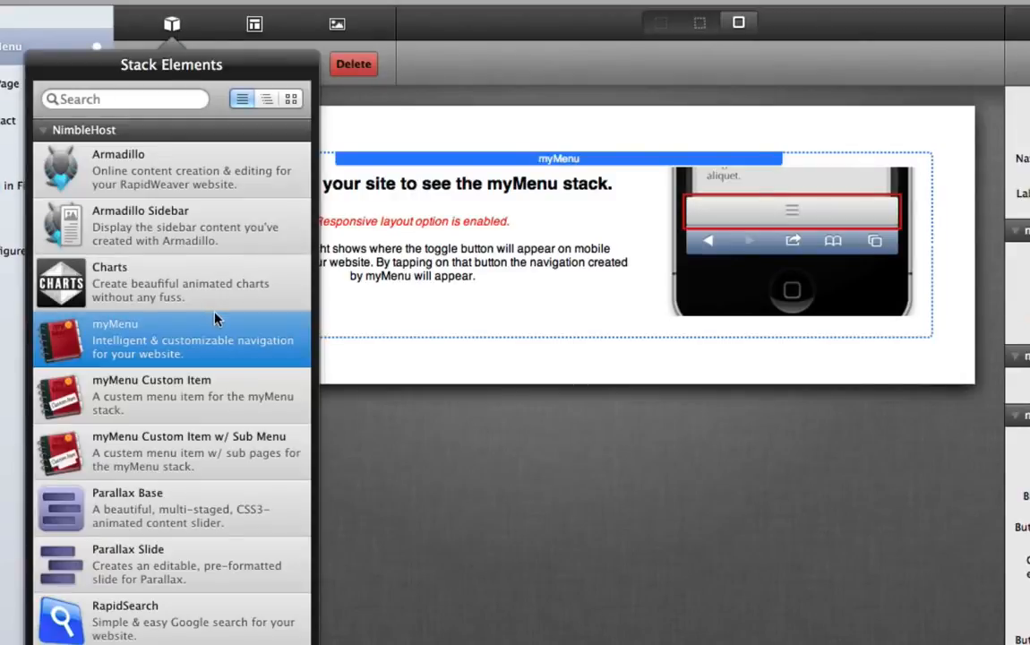
click(198, 441)
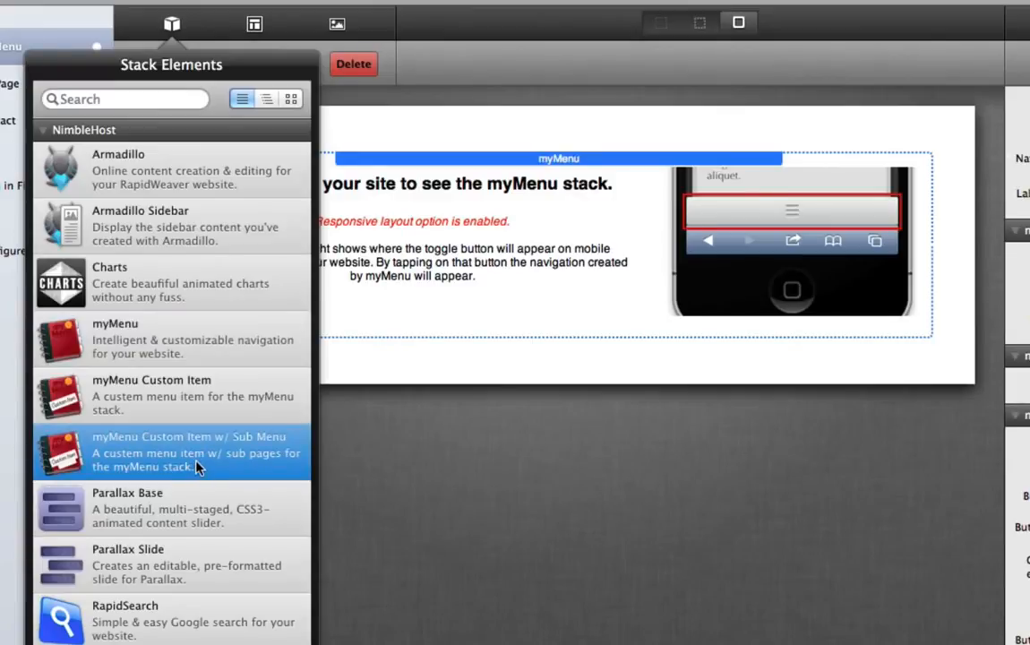
click(349, 373)
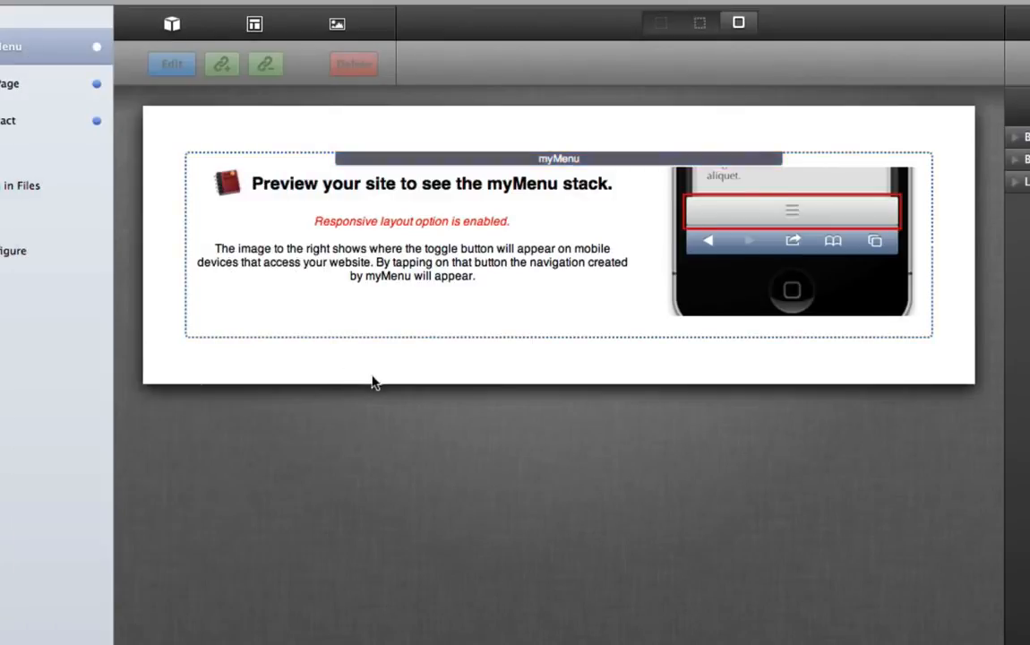
Step: Enable custom menu items for the myMenu stack and add a myMenu Custom Item to its drop area
click(445, 335)
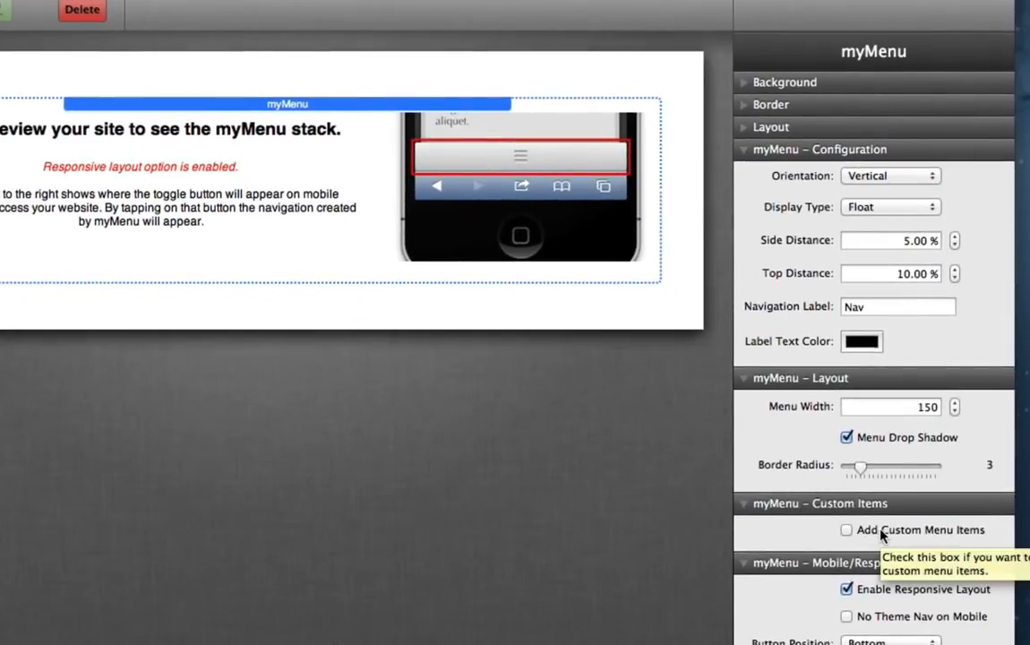
click(881, 534)
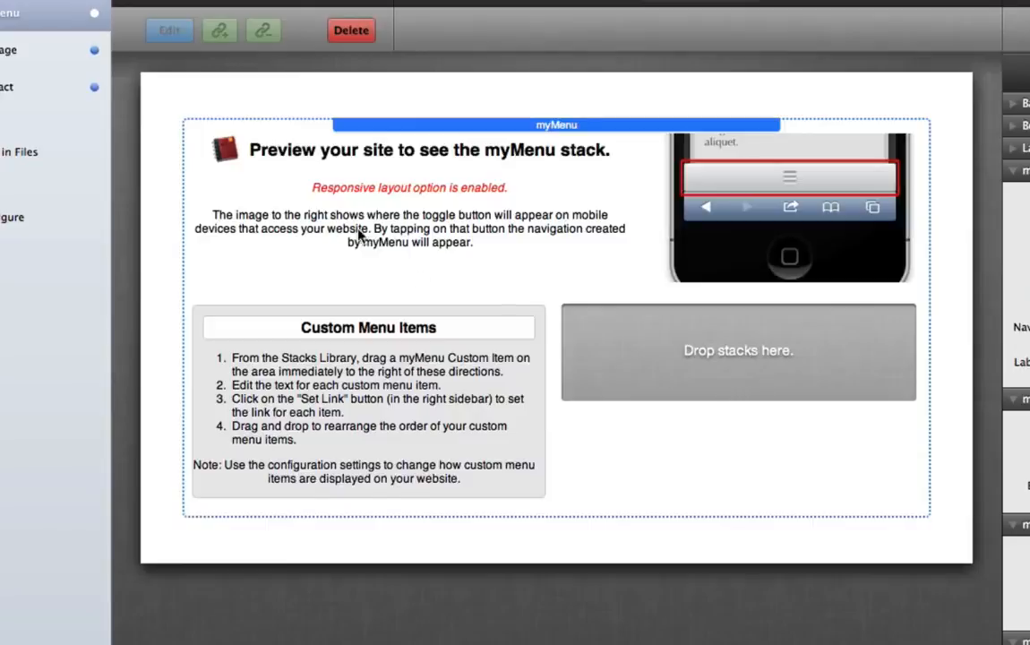
click(166, 4)
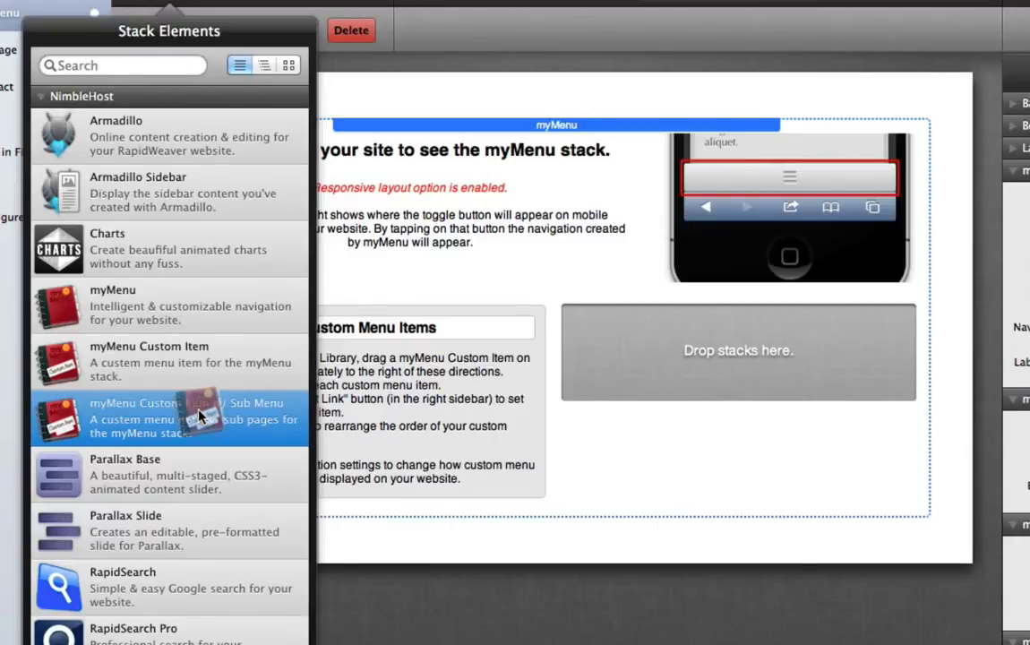
drag(199, 415, 201, 417)
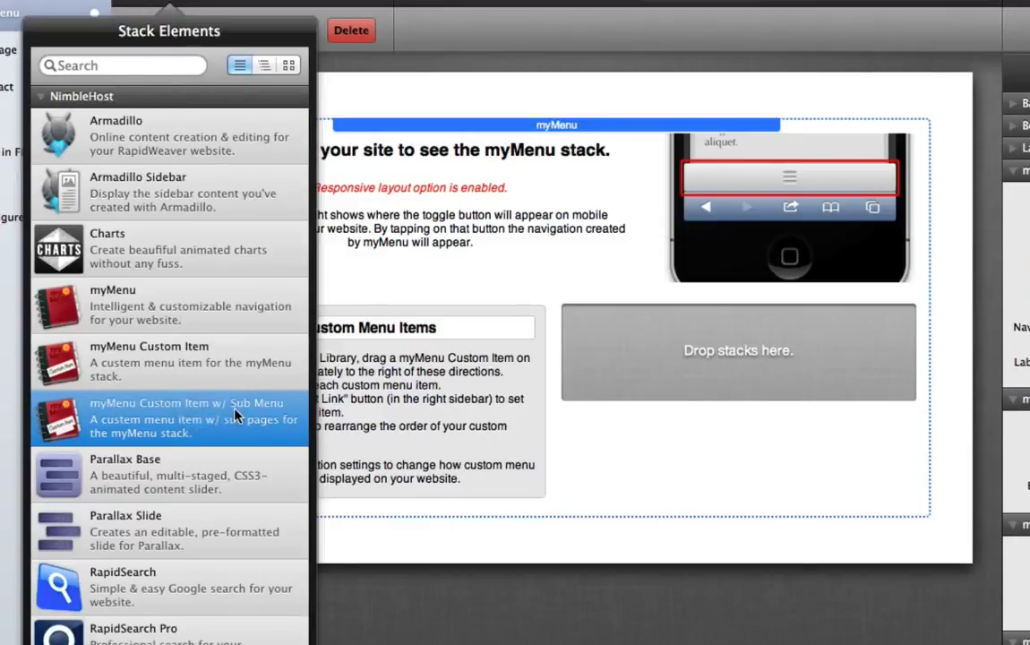
click(221, 361)
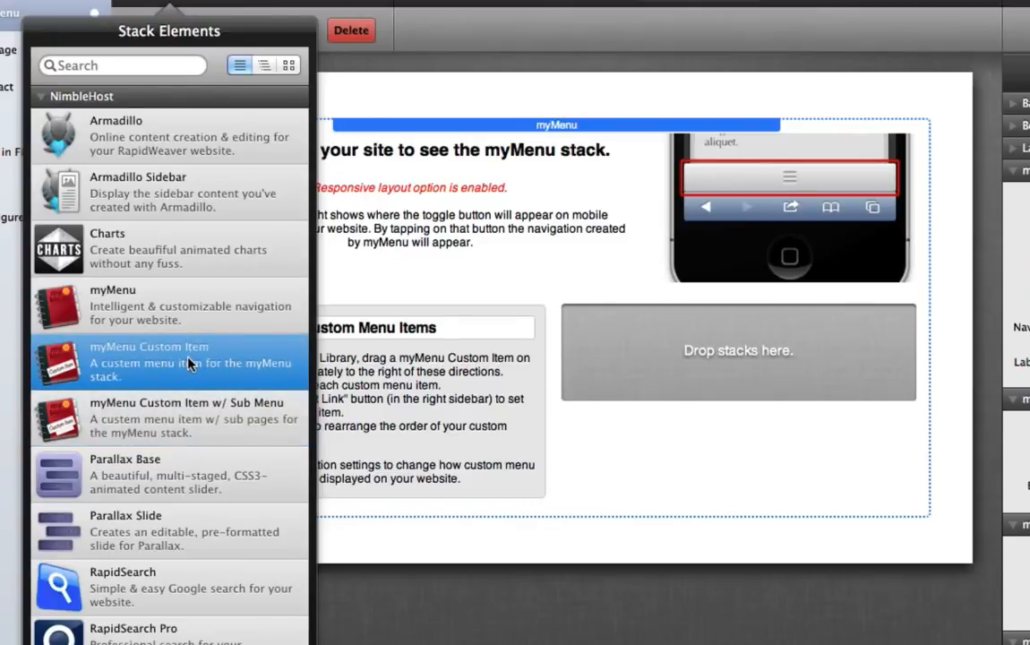
drag(183, 369, 598, 355)
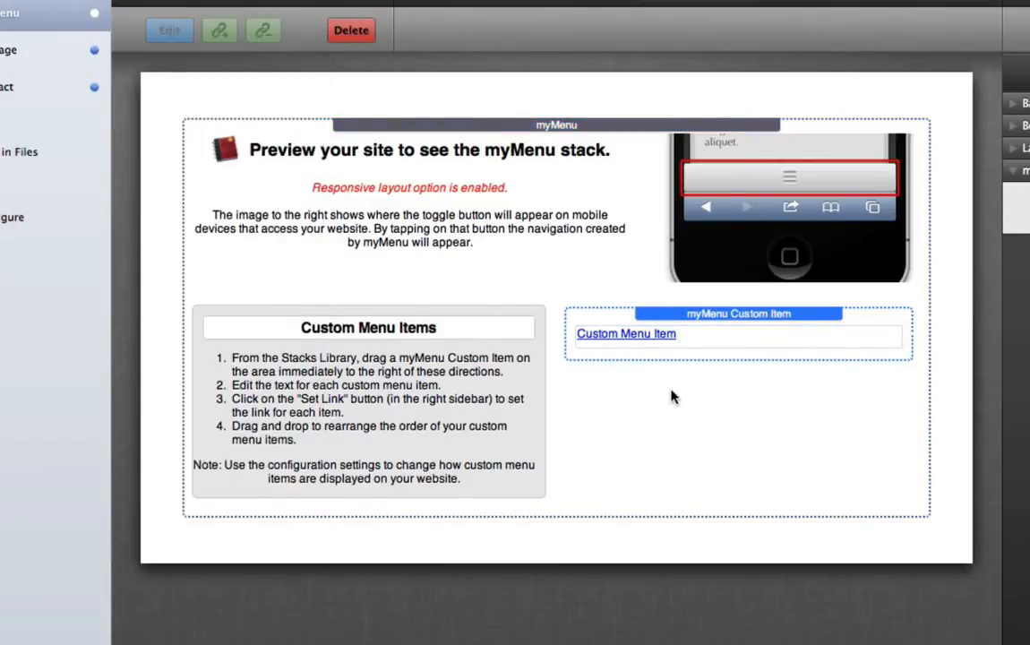
Step: Preview the page's menu, return to editing and set the myMenu stack's menu width to 200
key(super+r)
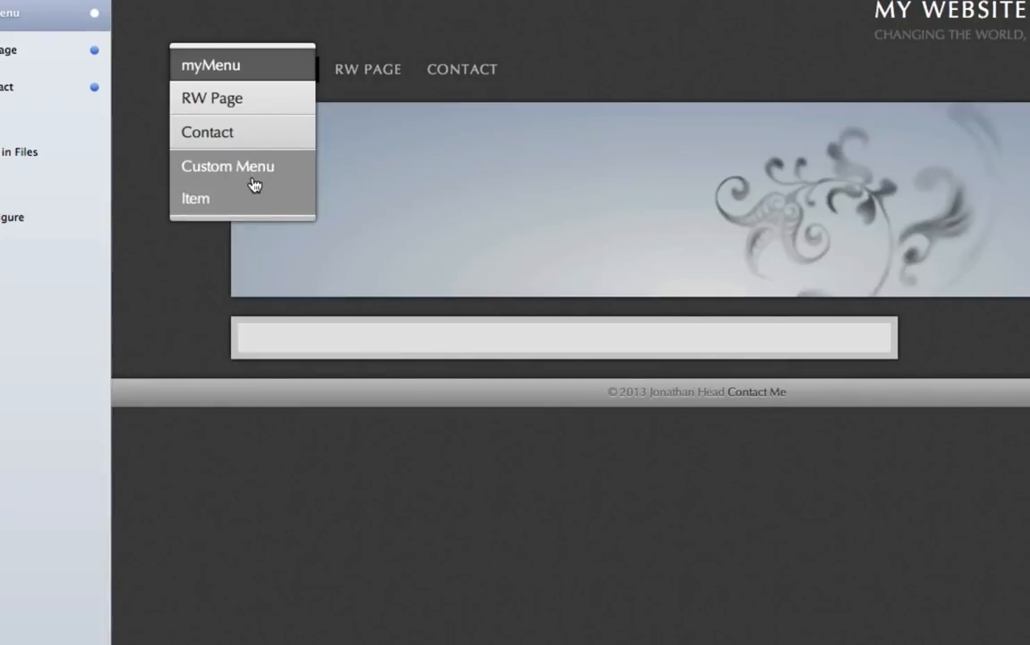
key(super+r)
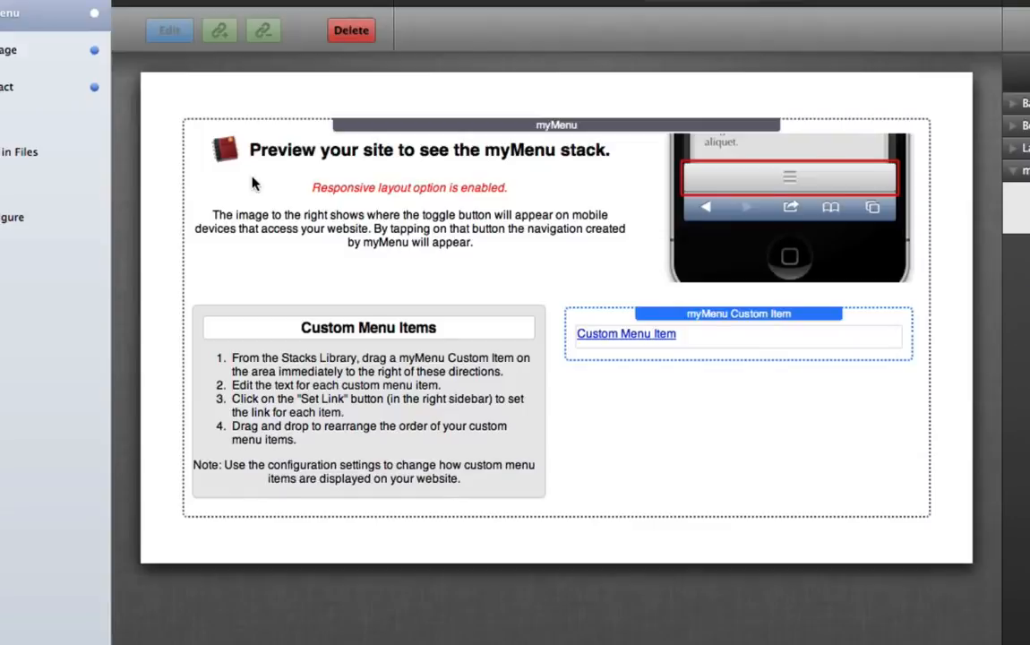
click(630, 270)
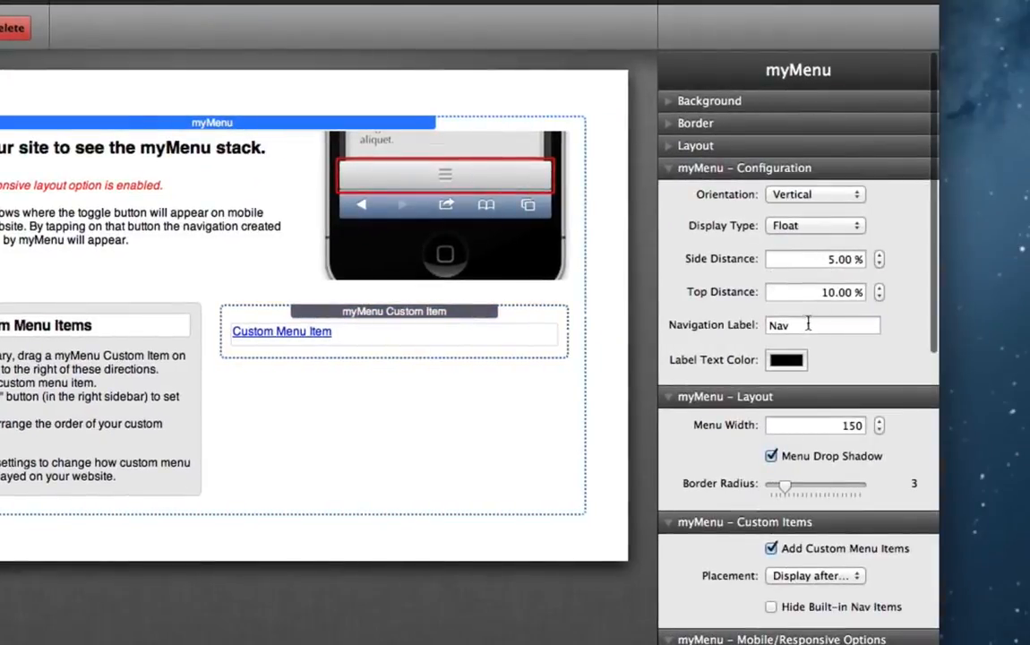
click(850, 424)
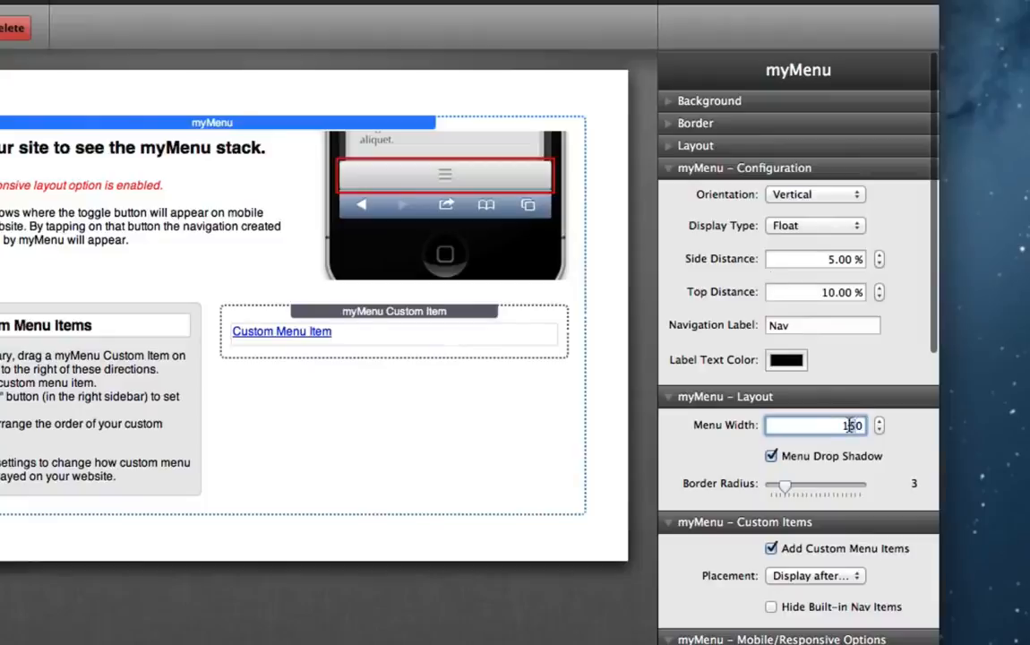
double_click(847, 425)
text(2000)
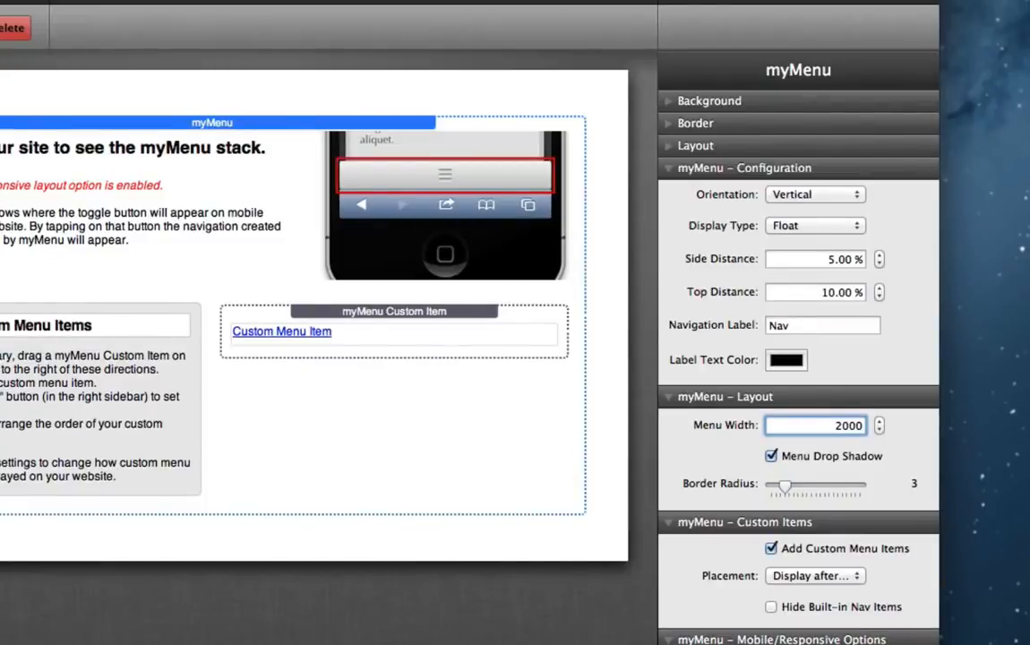
key(BackSpace)
key(Return)
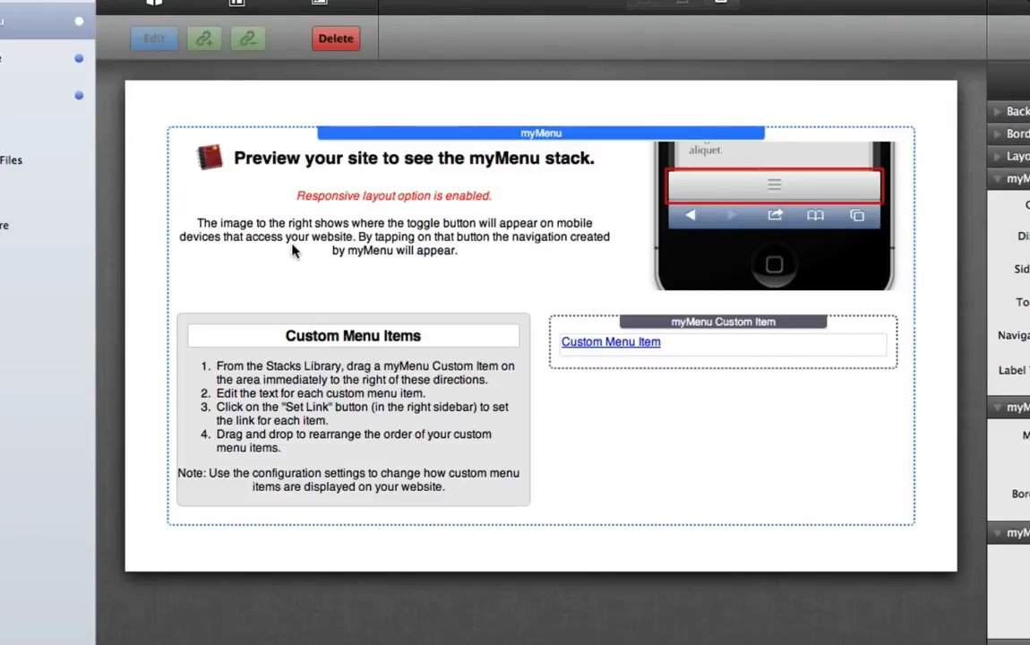
Step: Add a myMenu Custom Item w/ Sub Menu below the existing custom item in the myMenu stack
click(150, 4)
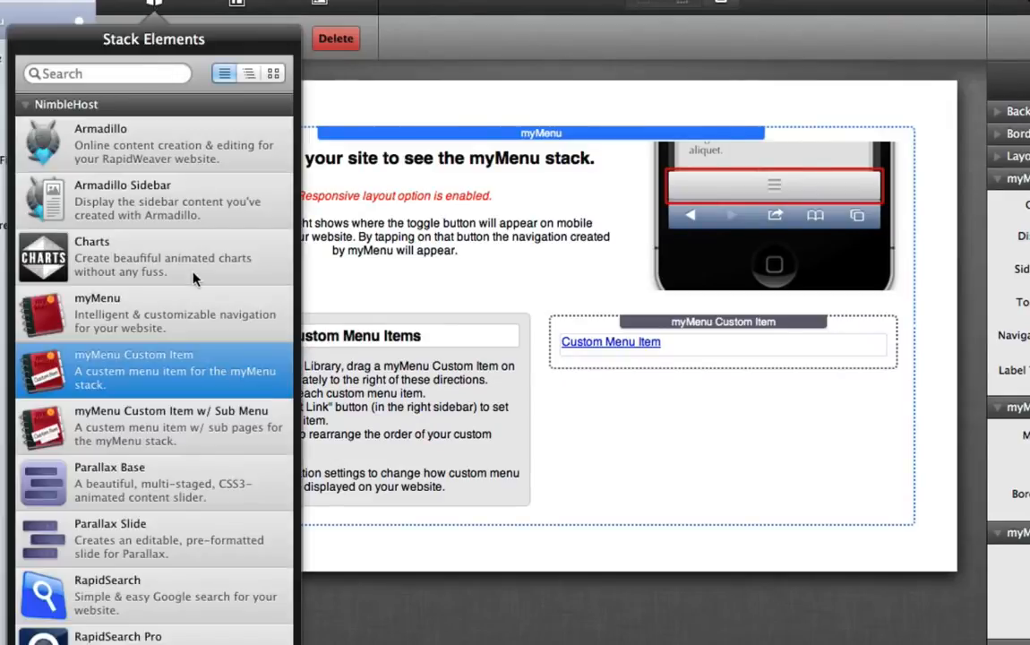
click(197, 430)
drag(197, 430, 625, 379)
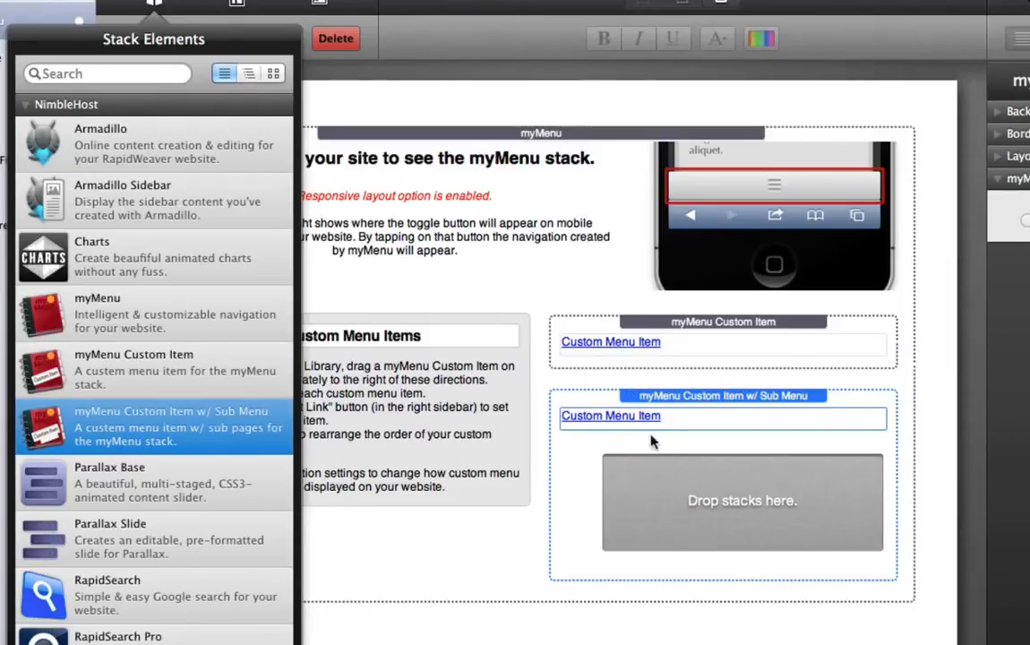
double_click(676, 417)
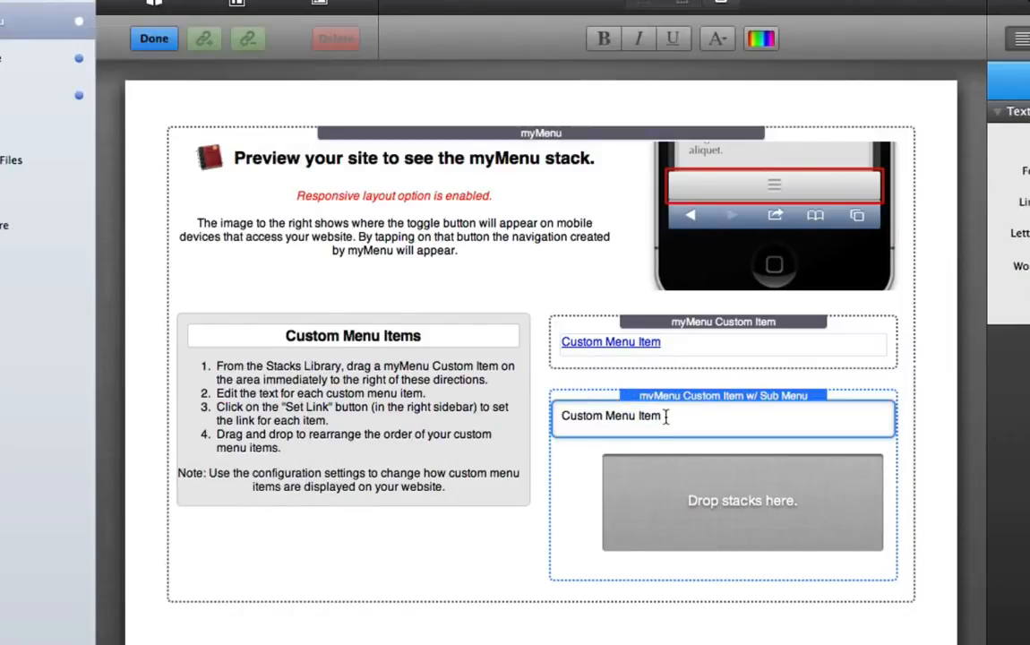
click(707, 503)
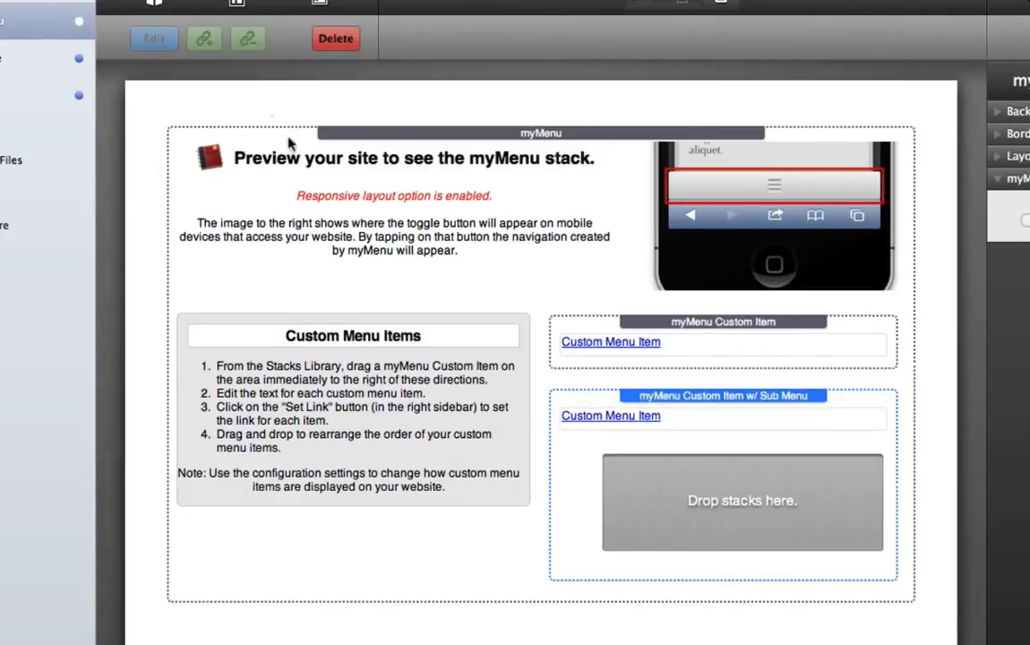
Step: Place two myMenu Custom Items inside the sub menu item's drop area
click(154, 5)
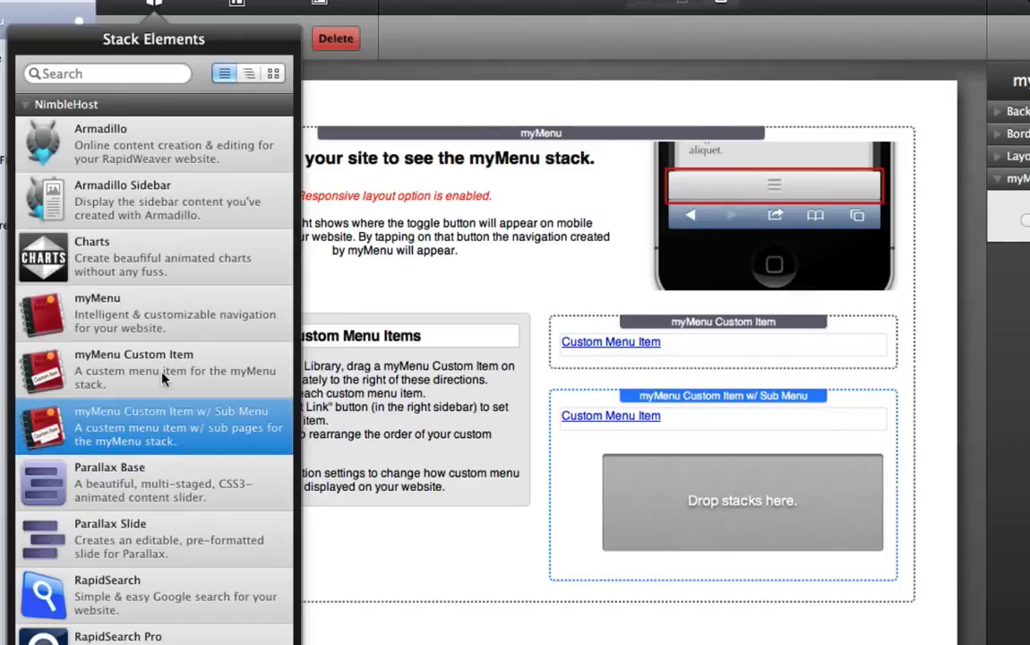
drag(153, 347, 680, 467)
drag(224, 358, 662, 515)
click(518, 526)
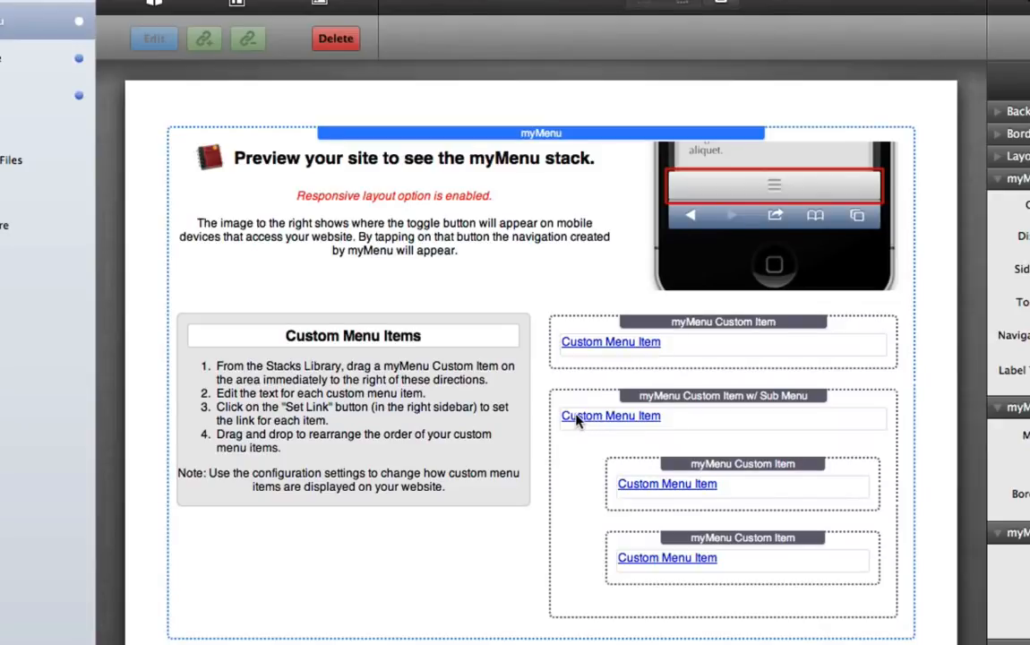
Step: Preview the page to check the custom items and the sub menu entry, and return to editing
key(super+shift+p)
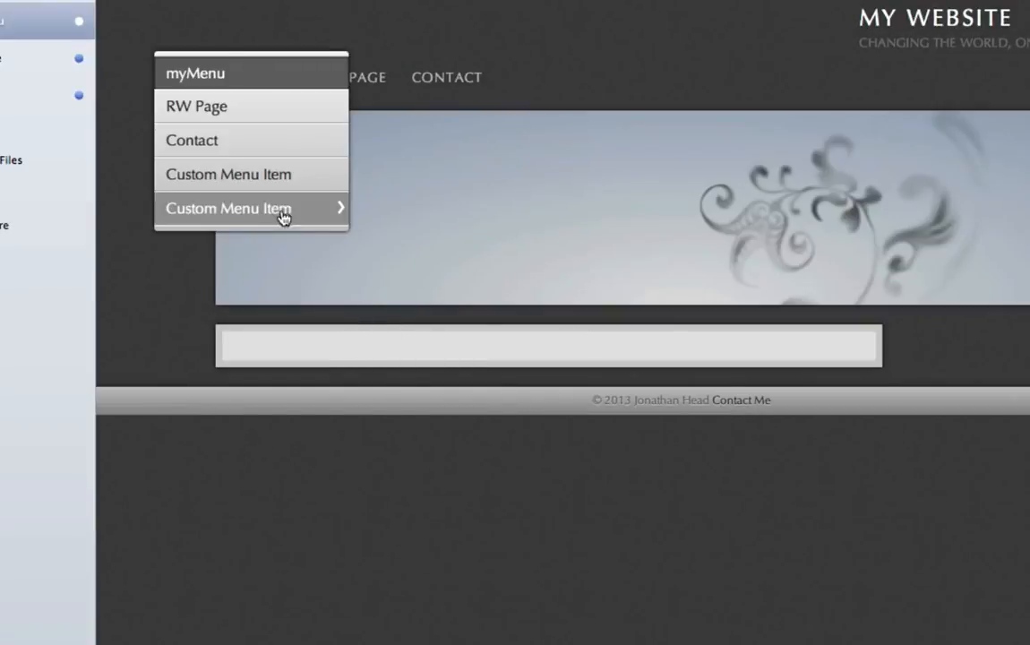
mouse_move(281, 210)
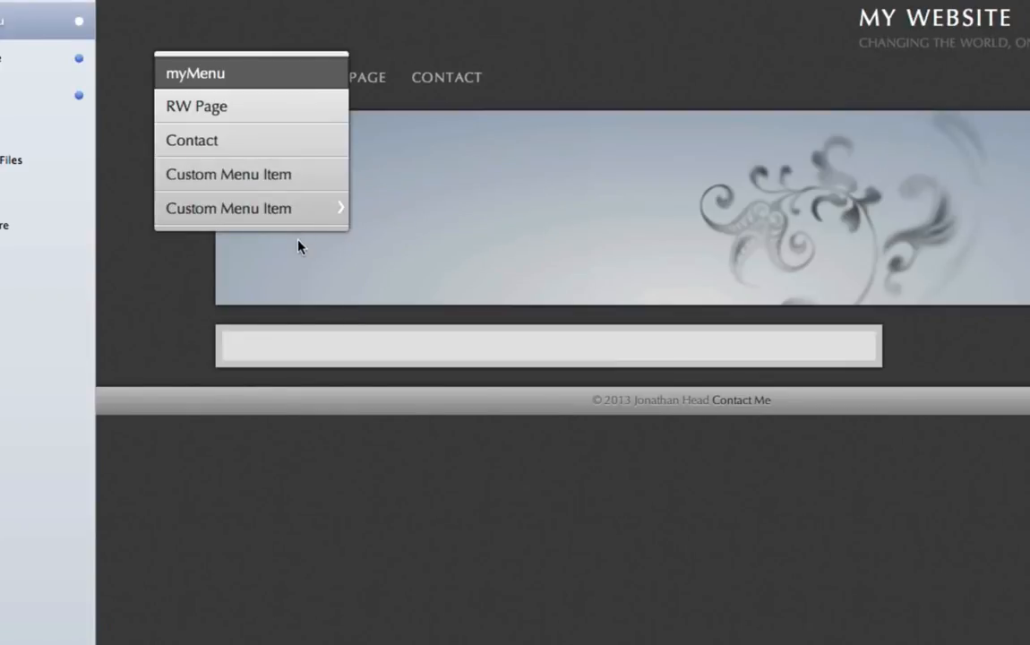
key(super+r)
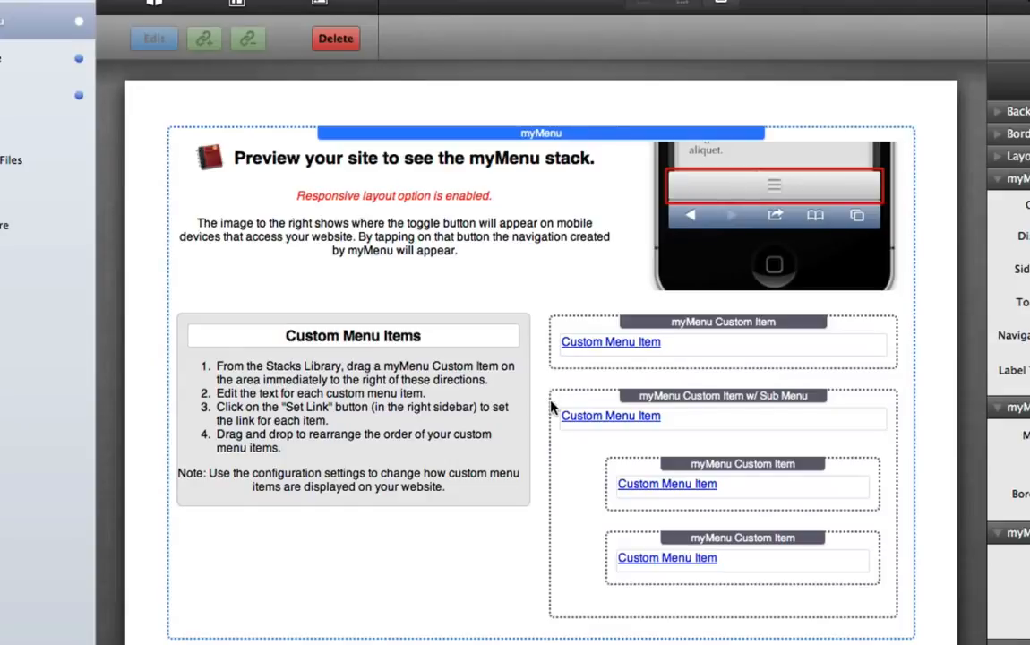
key(super+r)
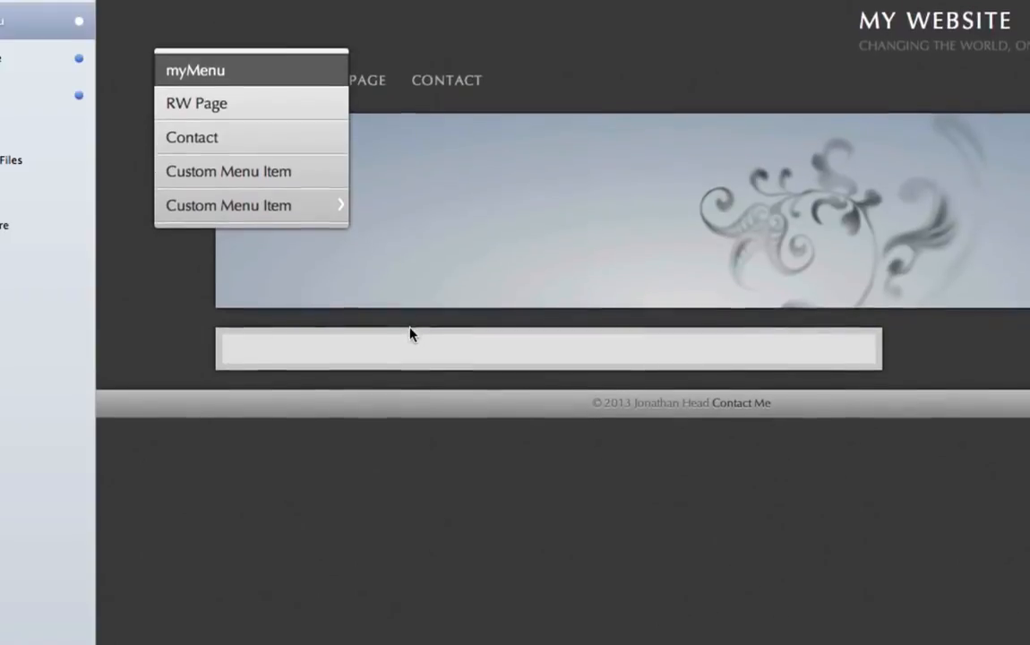
key(super+r)
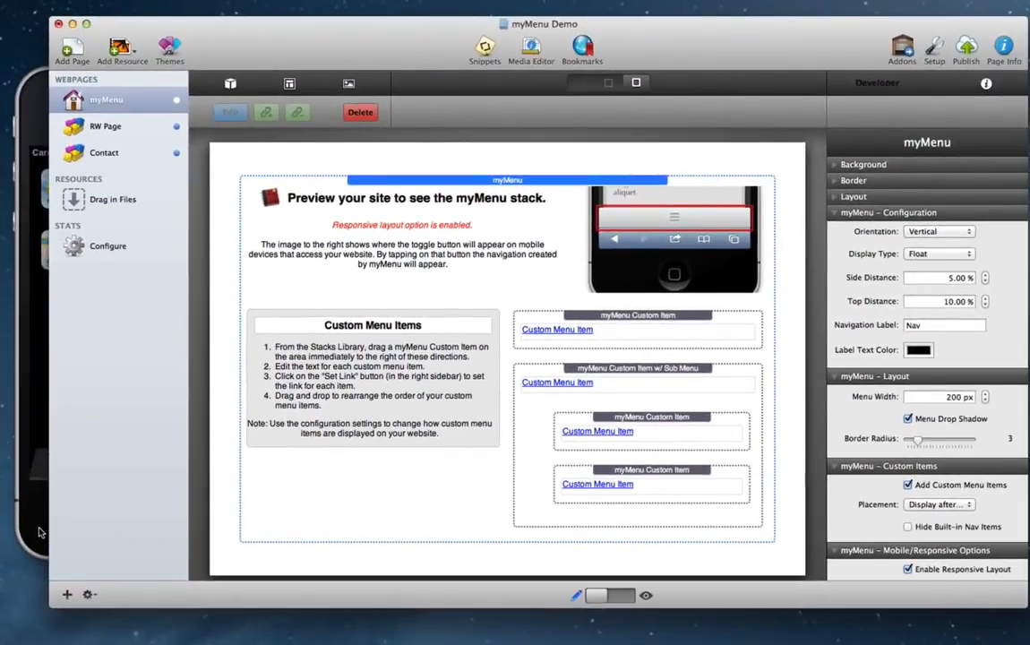
Step: Look at the iOS Simulator, return to the page editor and show the page's available preview browsers
click(39, 532)
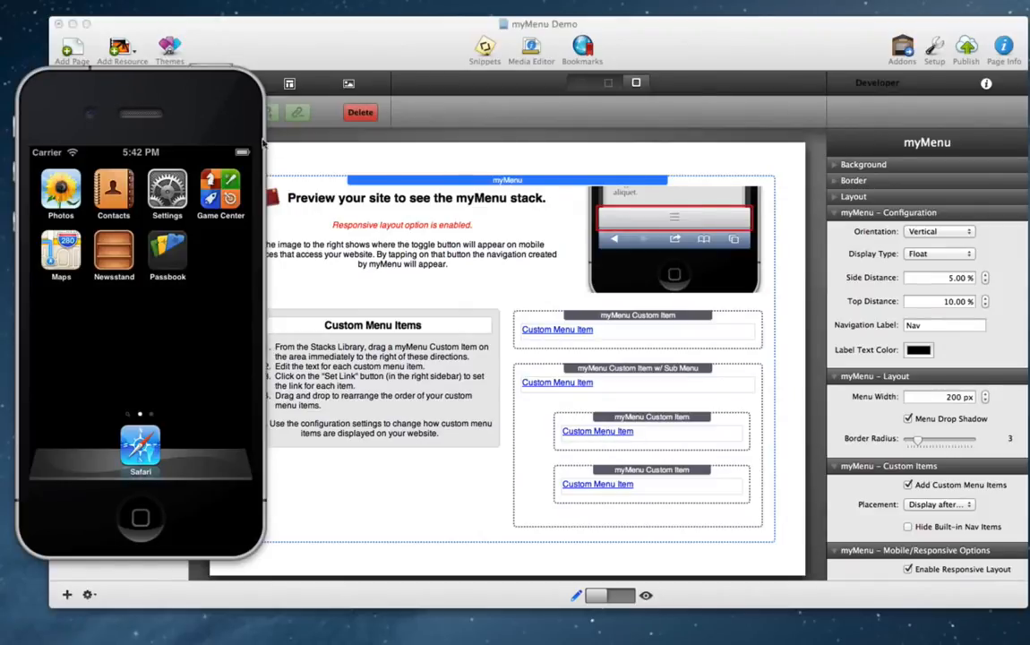
click(300, 146)
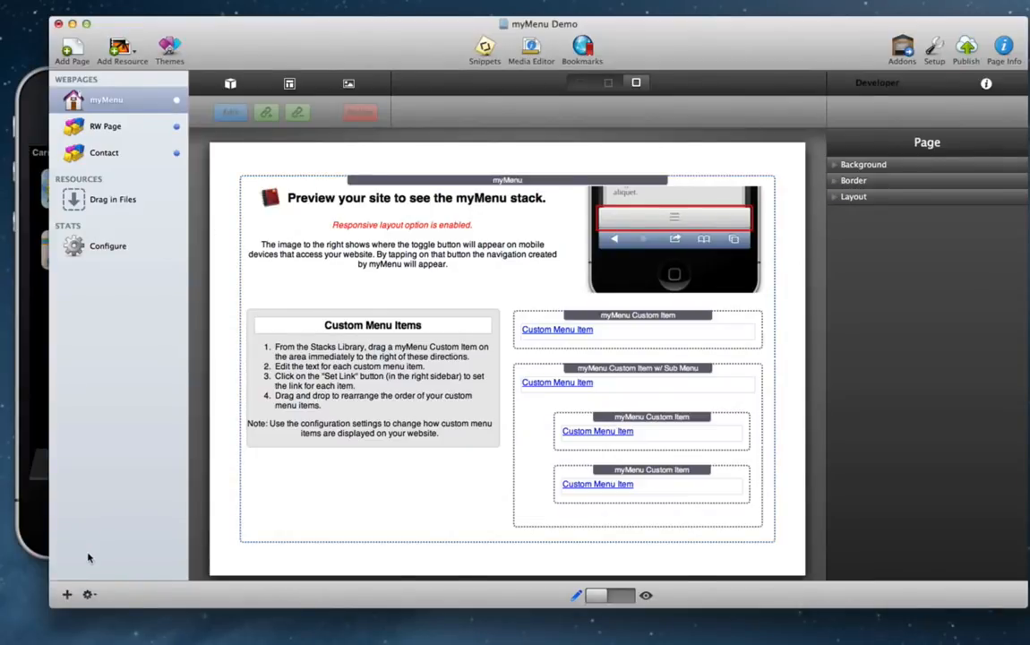
click(88, 597)
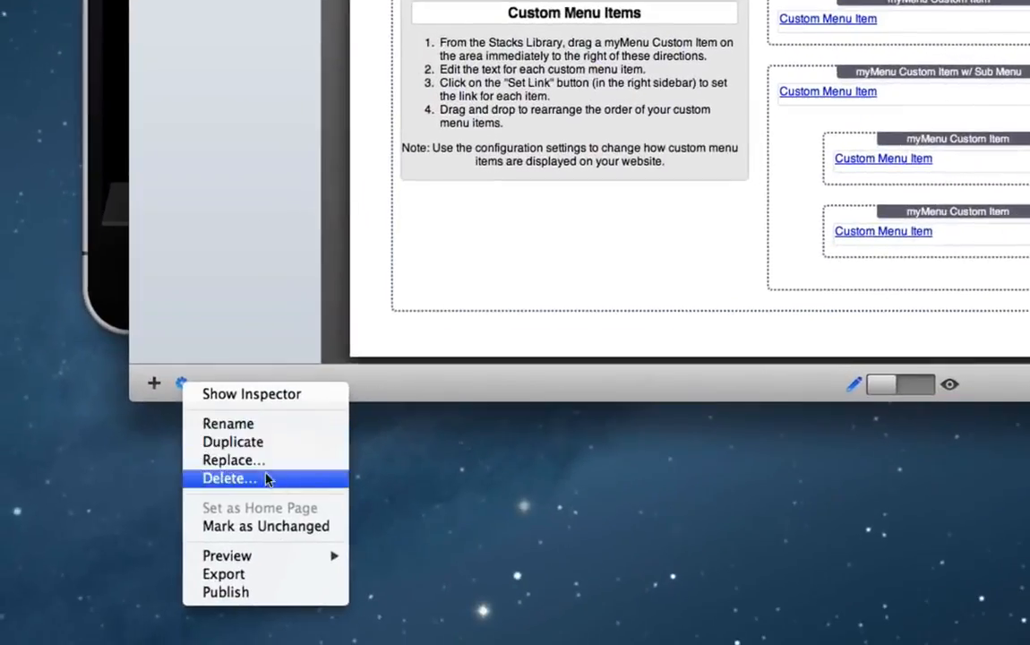
mouse_move(170, 644)
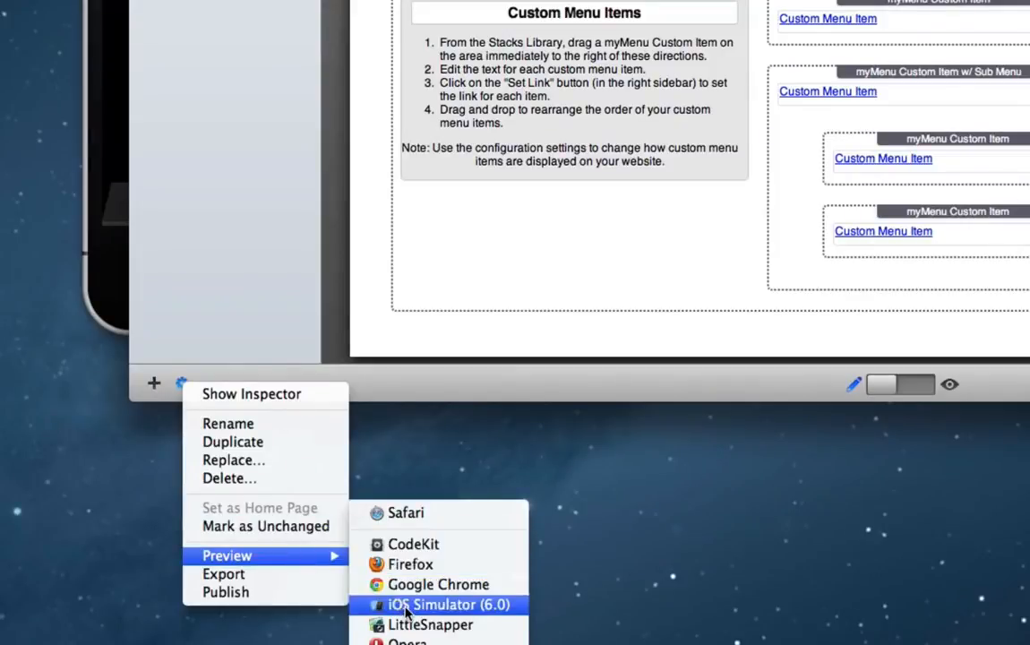
Step: Set the myMenu stack's mobile button position to Top and its alignment to Right
click(248, 214)
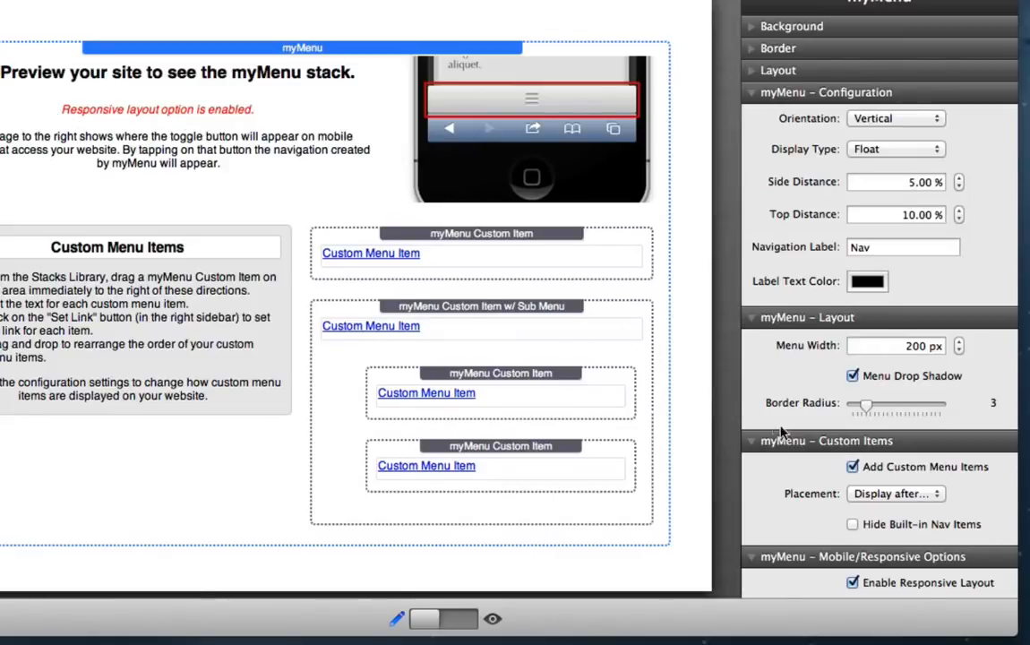
scroll(855, 457, down, 5)
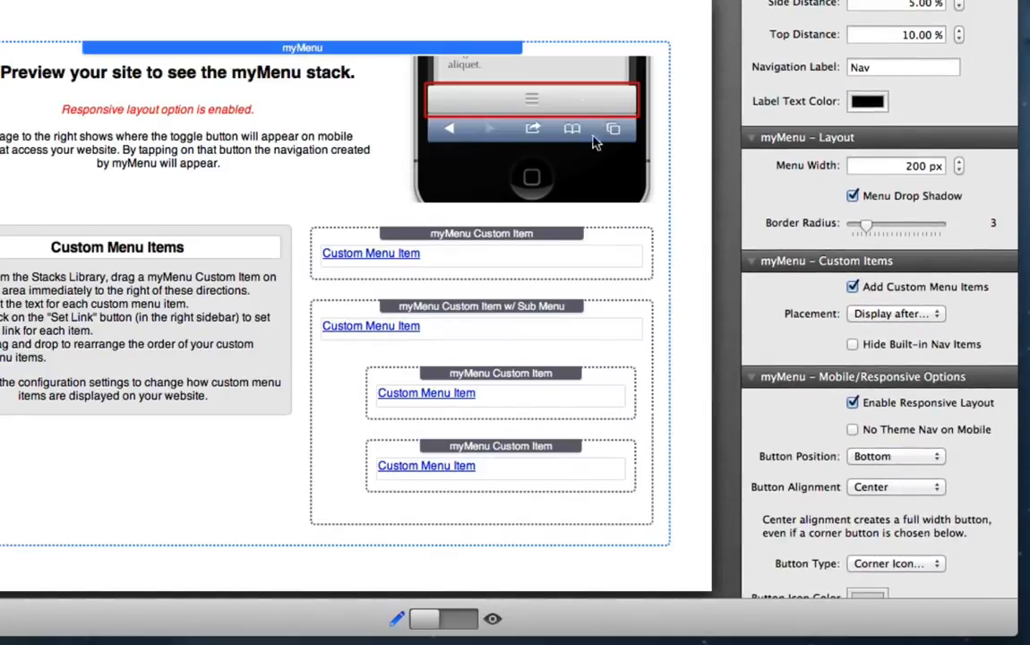
click(906, 457)
click(902, 442)
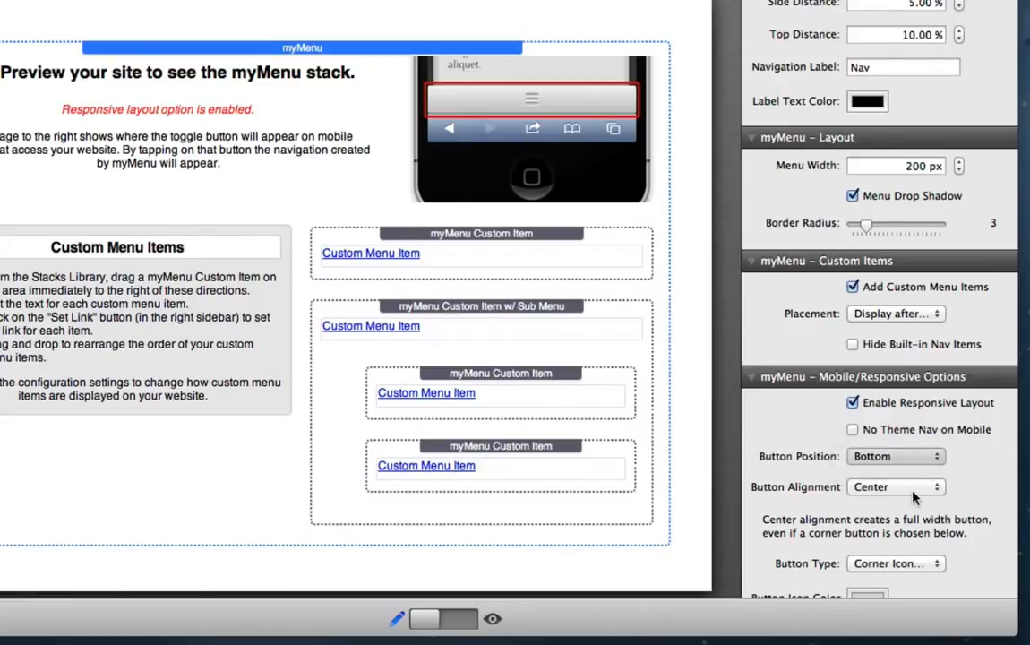
click(906, 488)
click(902, 501)
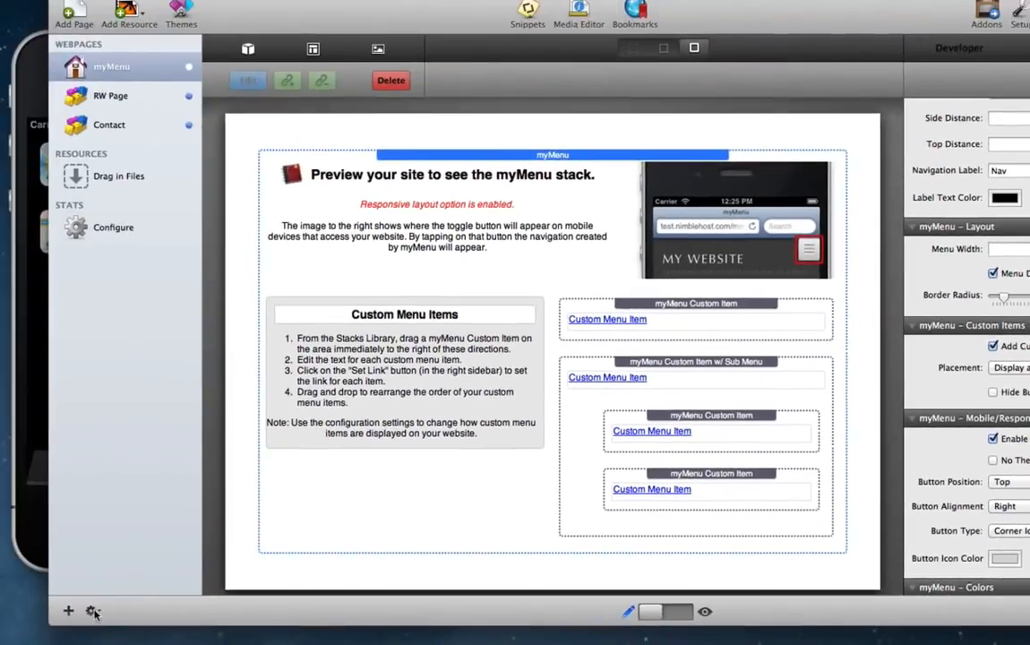
Step: Preview the page in the iOS Simulator, open its mobile menu and return to the page editor
click(90, 611)
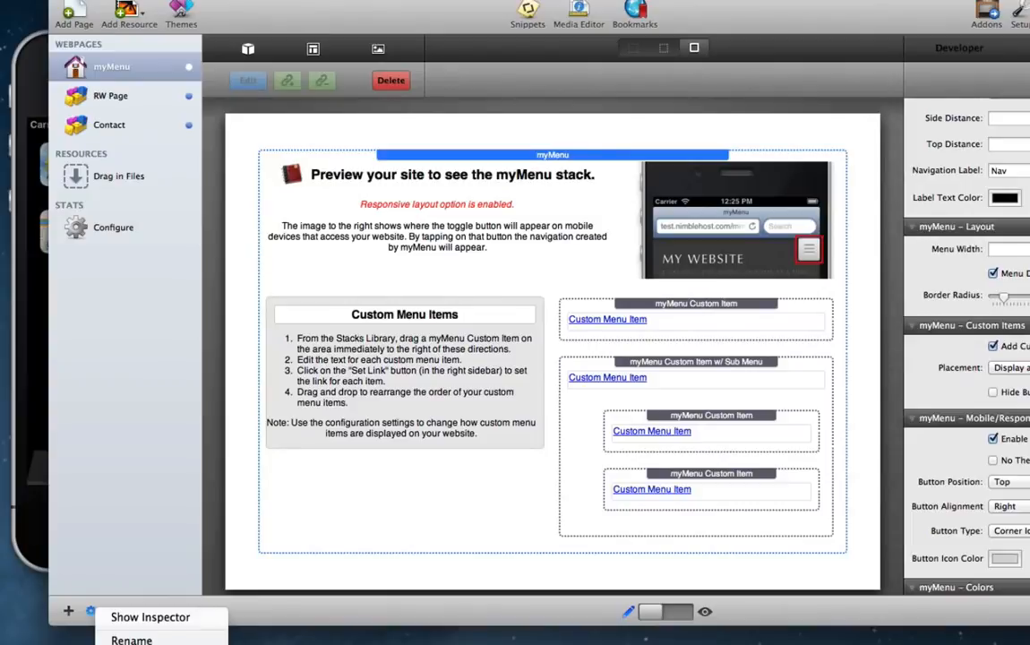
click(260, 643)
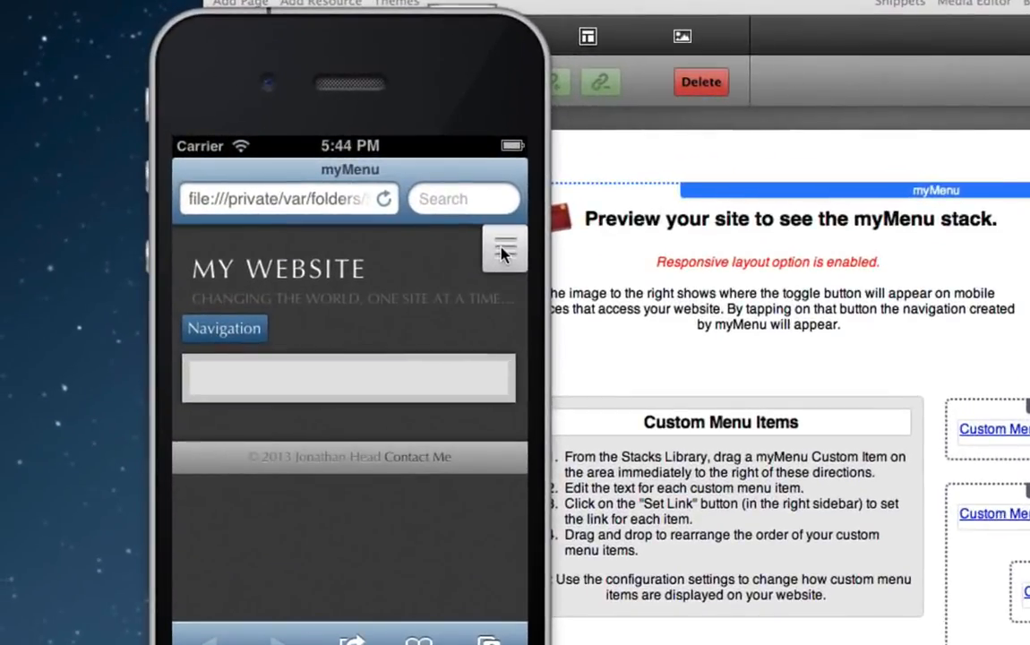
click(503, 252)
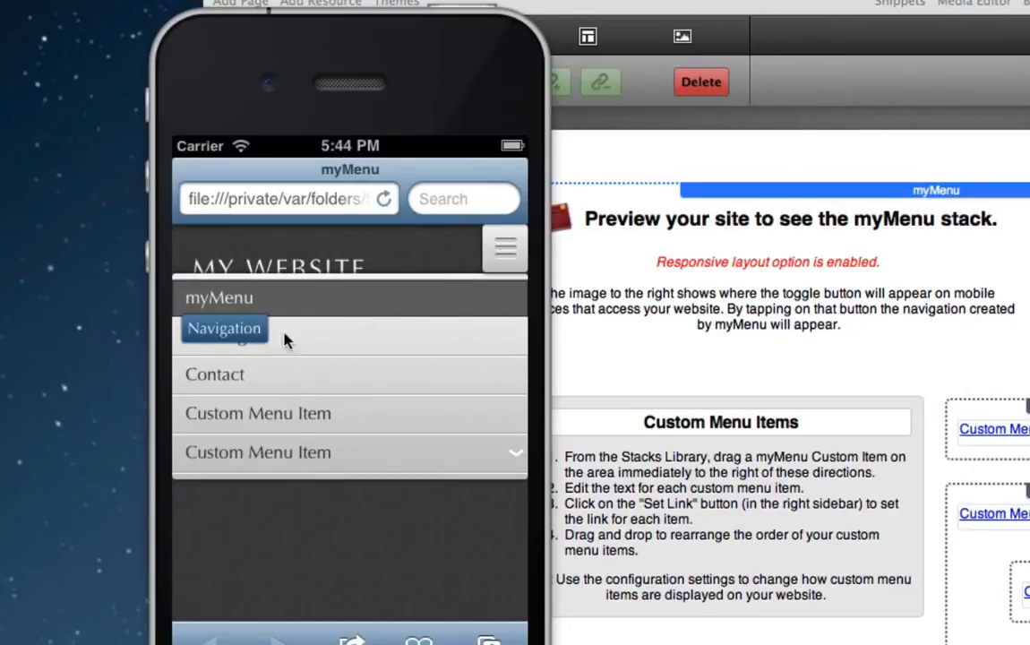
click(482, 502)
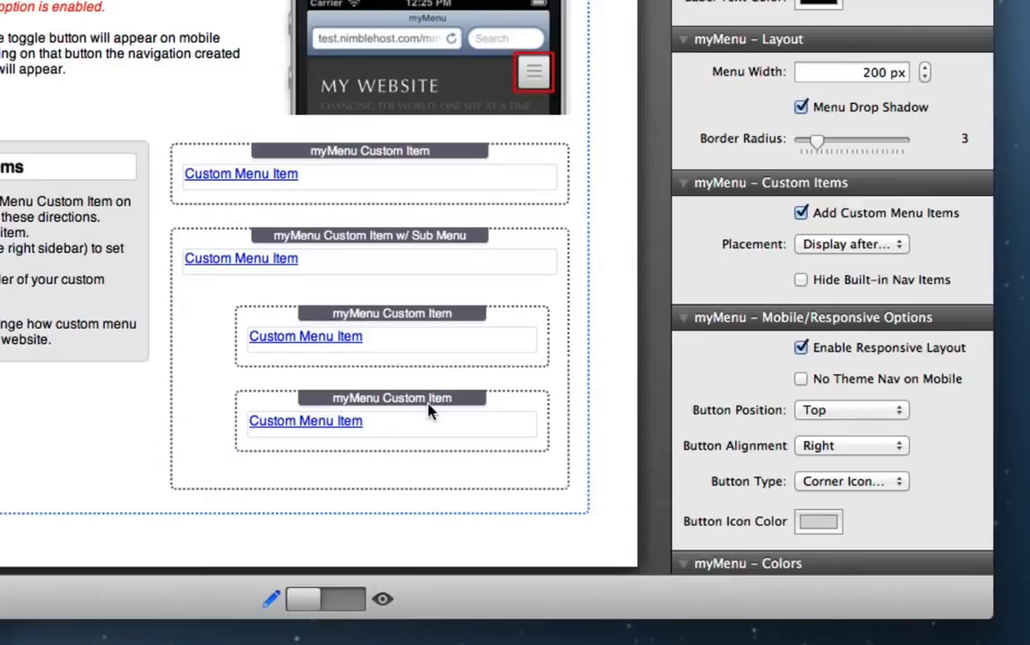
Step: Set the myMenu stack's z-index value to 1000 in its advanced options
scroll(797, 442, down, 10)
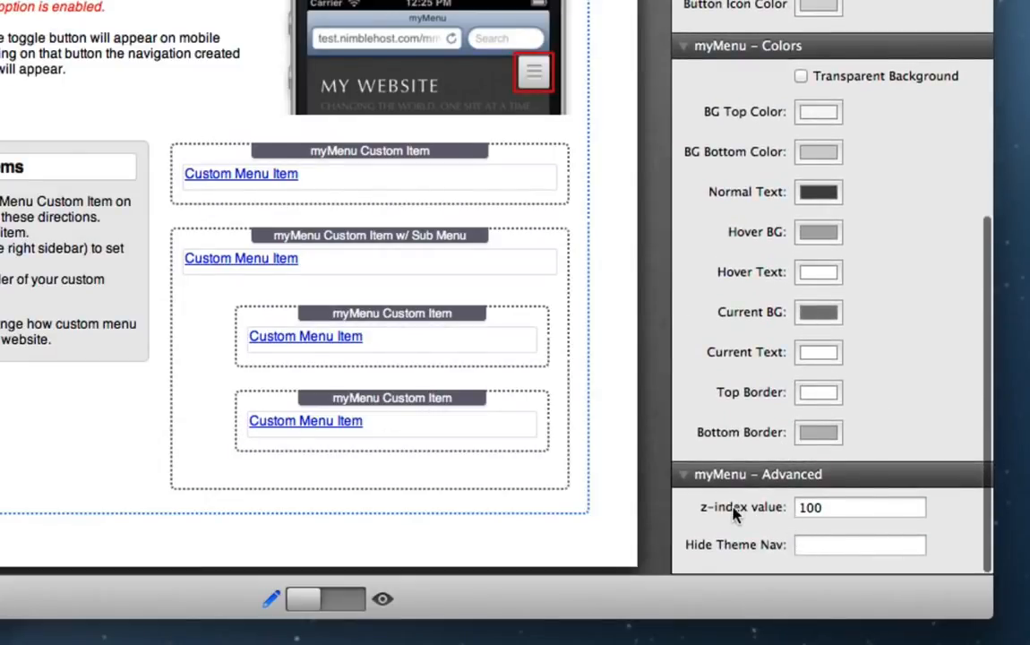
mouse_move(781, 512)
click(850, 508)
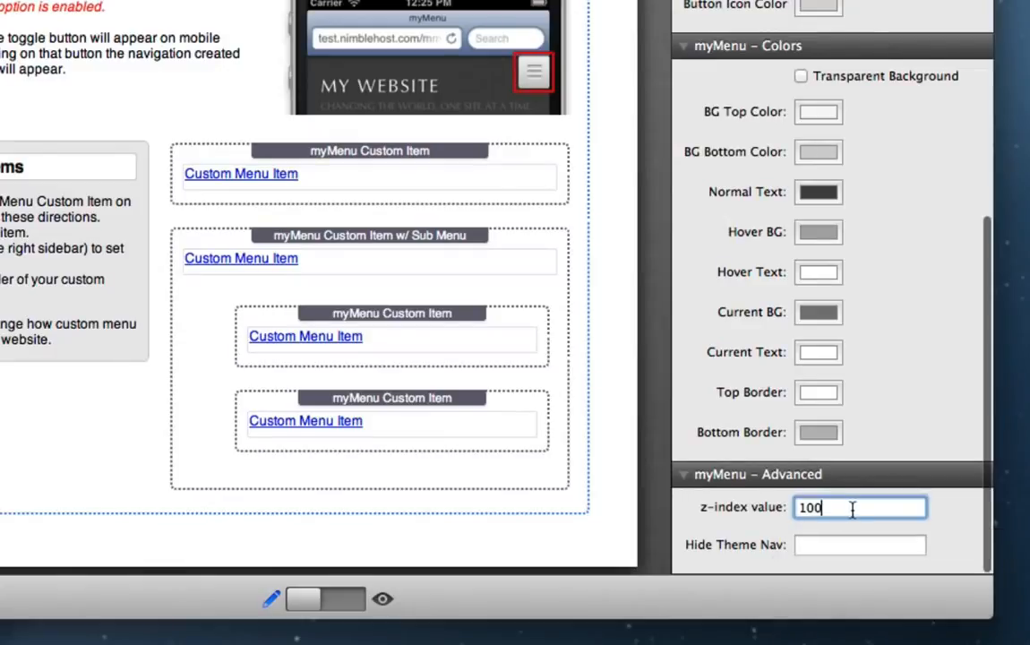
text(0)
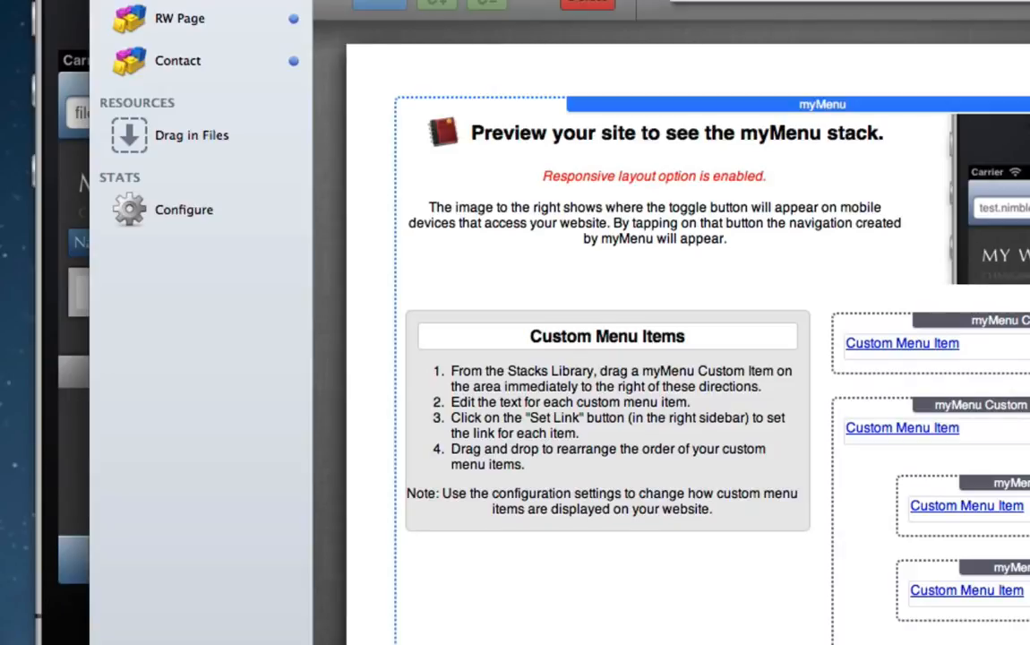
Step: Recheck the mobile menu in the iOS Simulator, close both open Safari pages and return to the page editor
key(super+Tab)
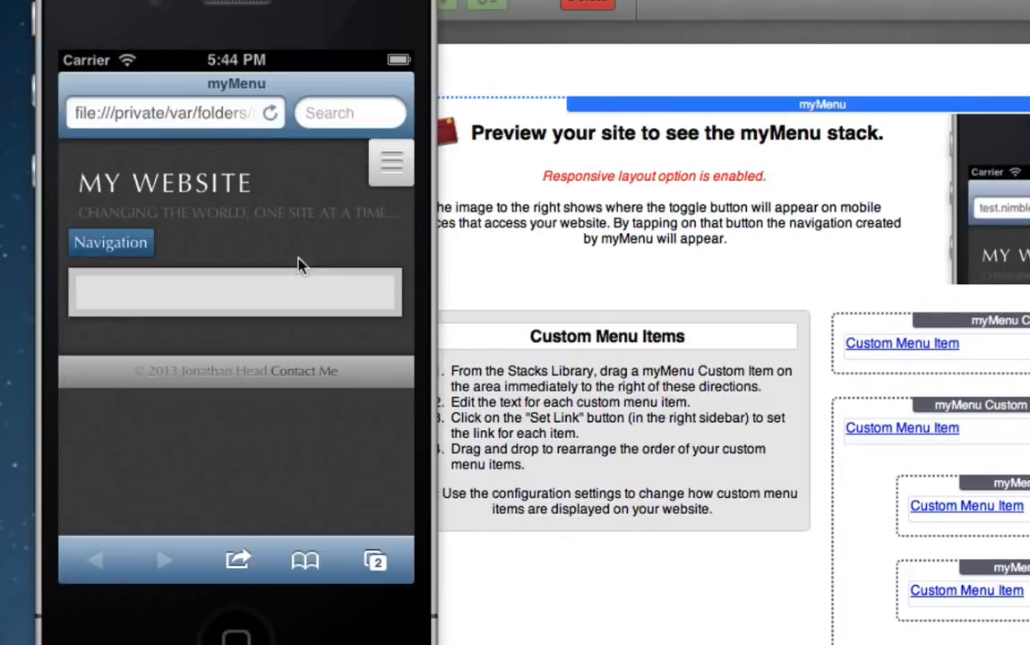
click(388, 163)
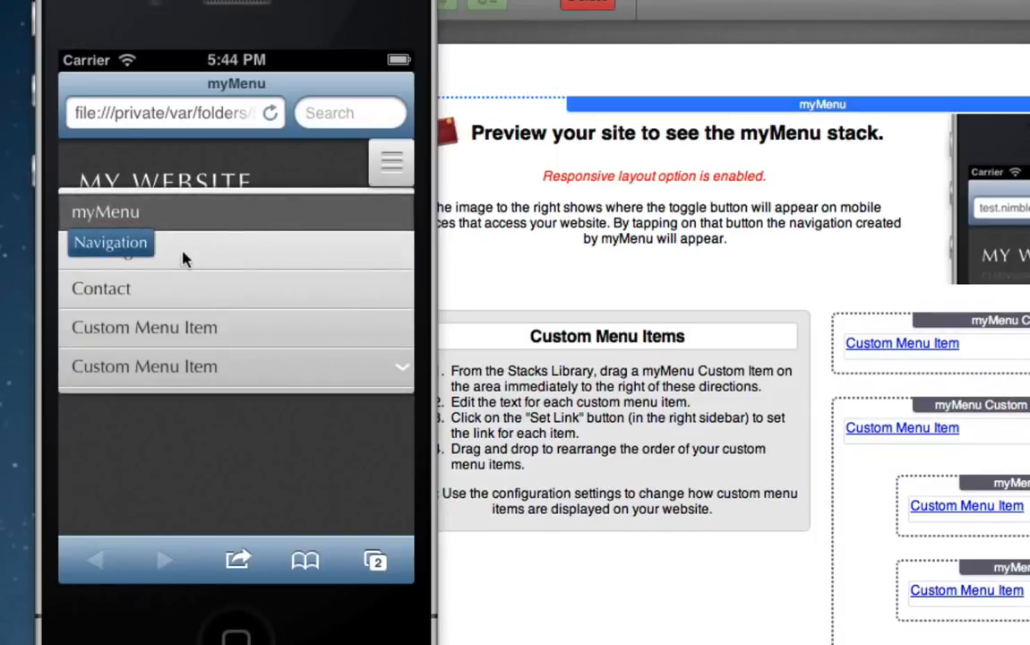
click(376, 559)
click(129, 180)
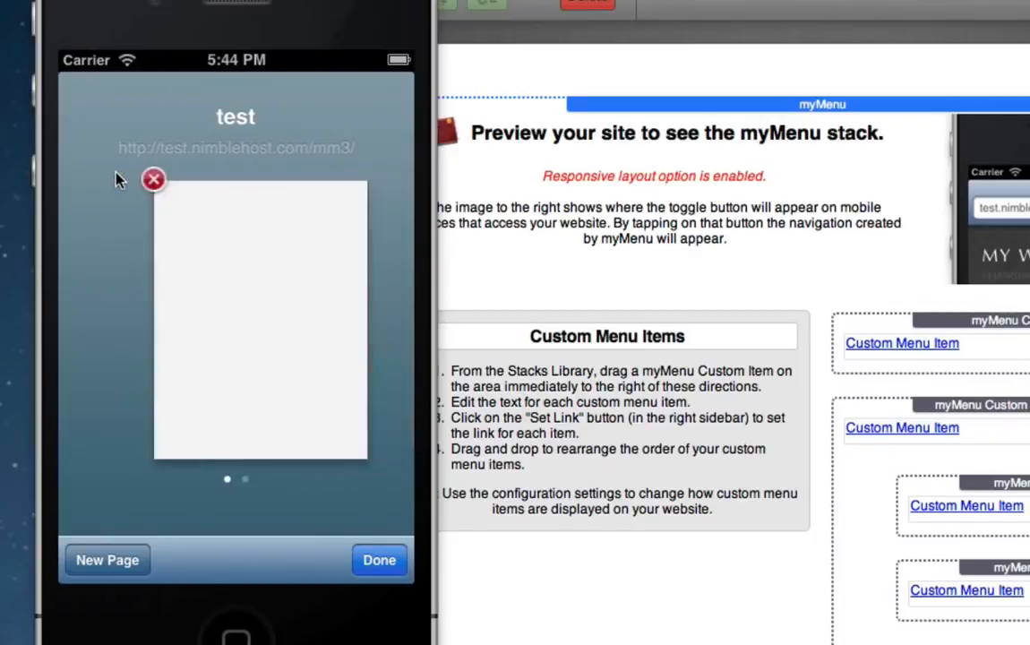
click(375, 559)
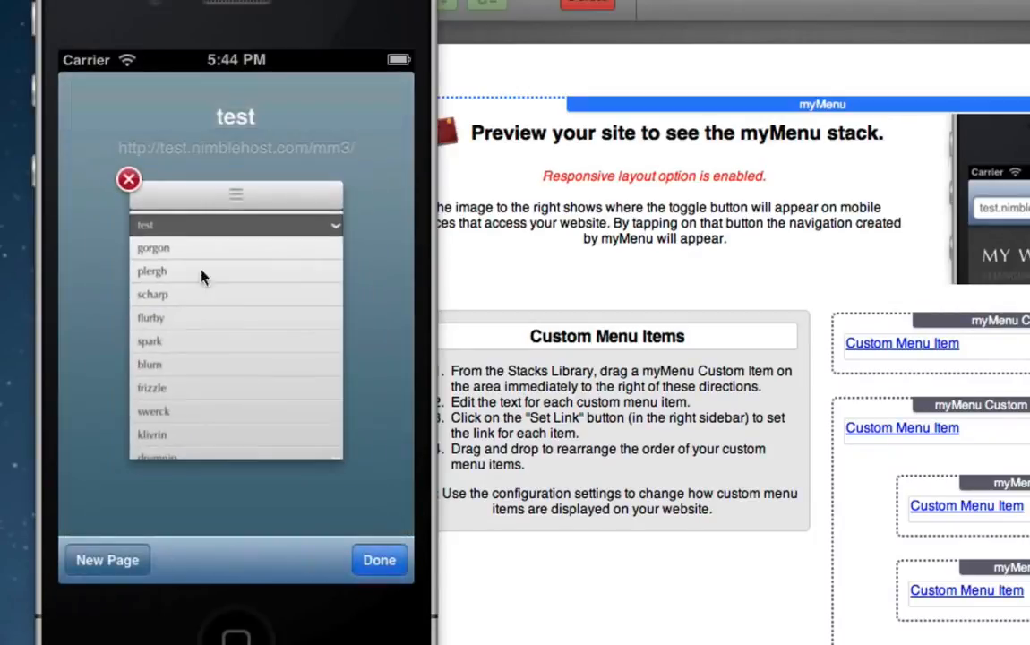
click(128, 180)
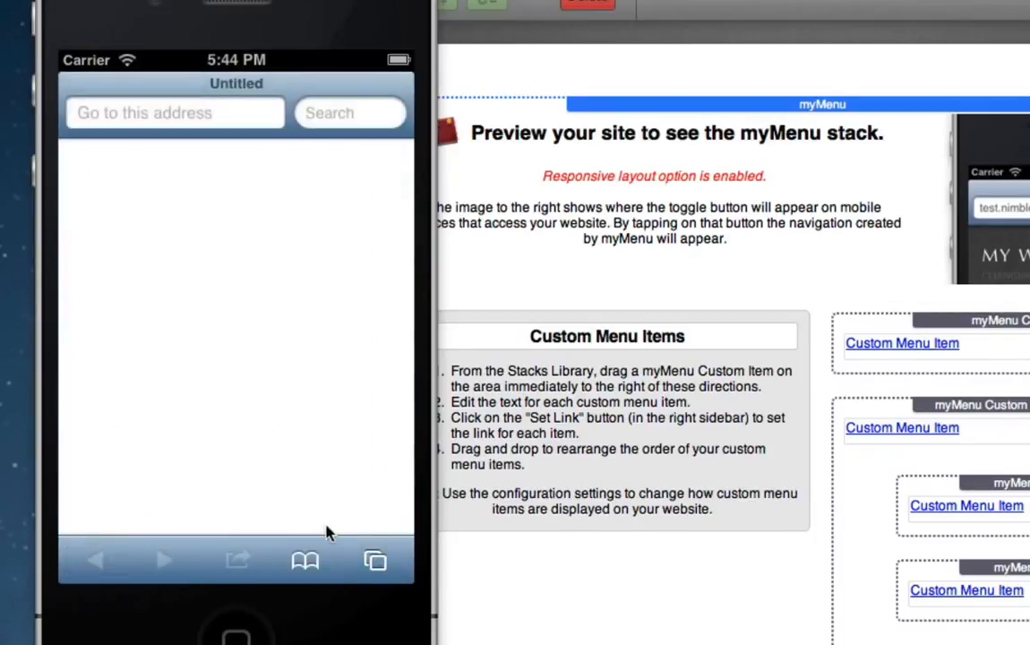
click(442, 637)
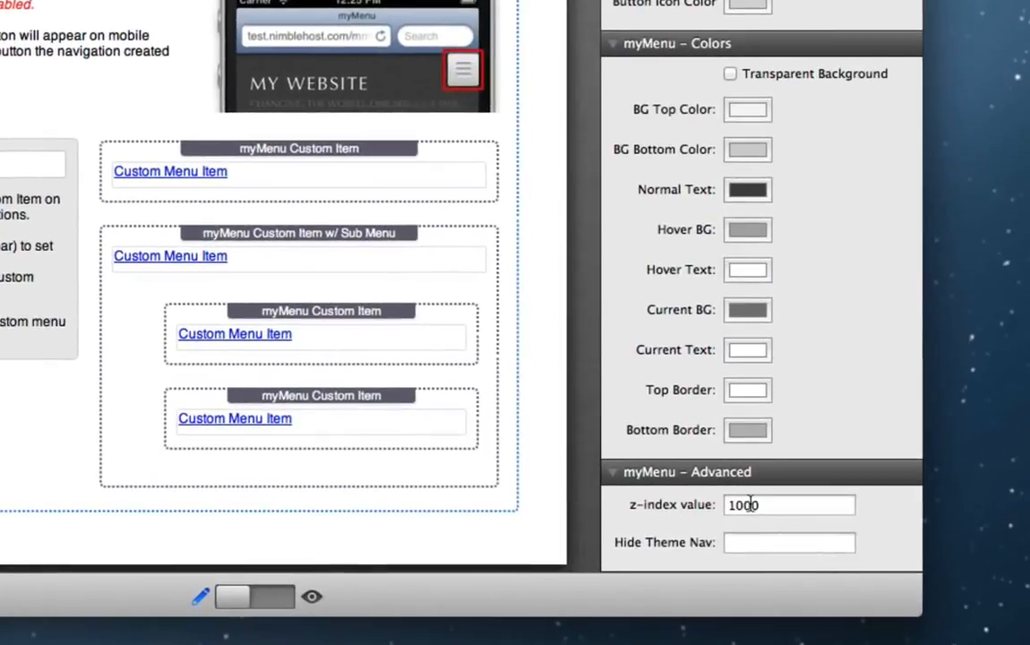
Step: Set the myMenu stack's z-index value to 10000 and switch to the iOS Simulator
click(762, 504)
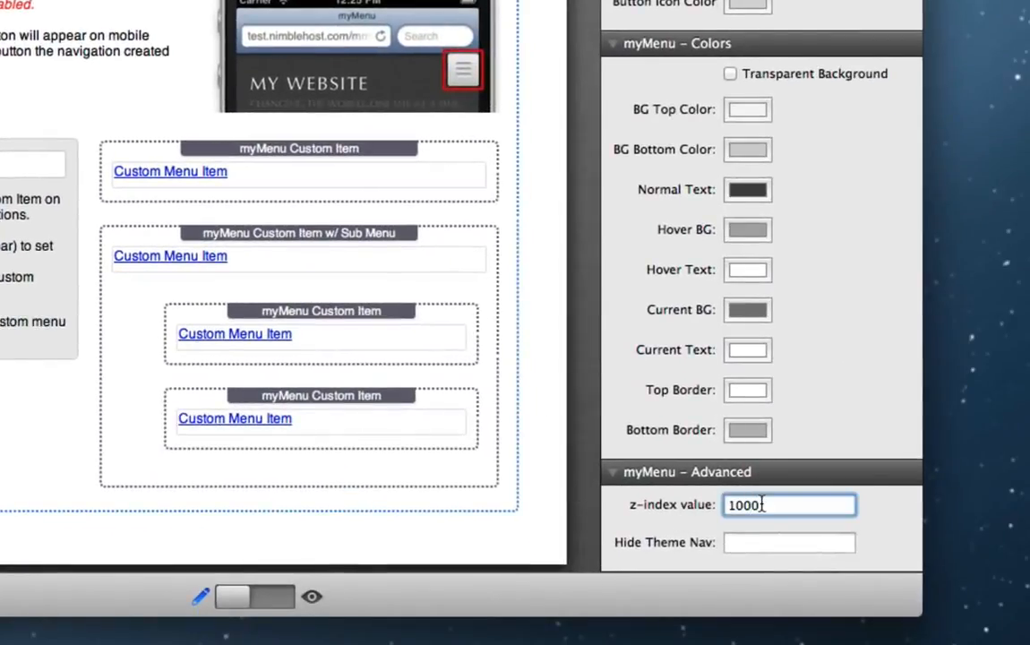
text(0)
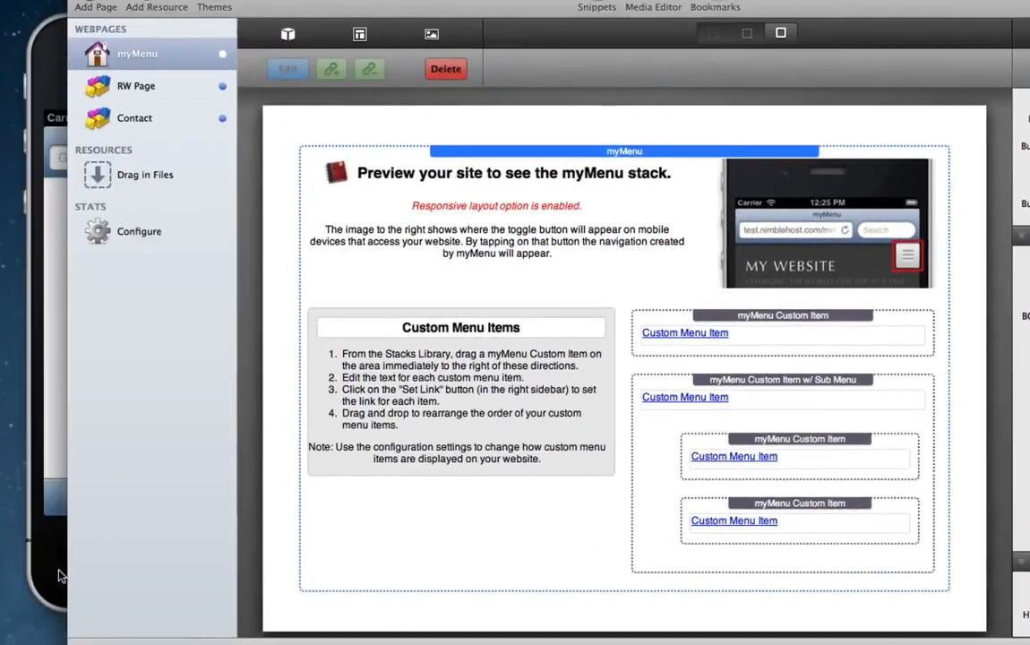
click(58, 575)
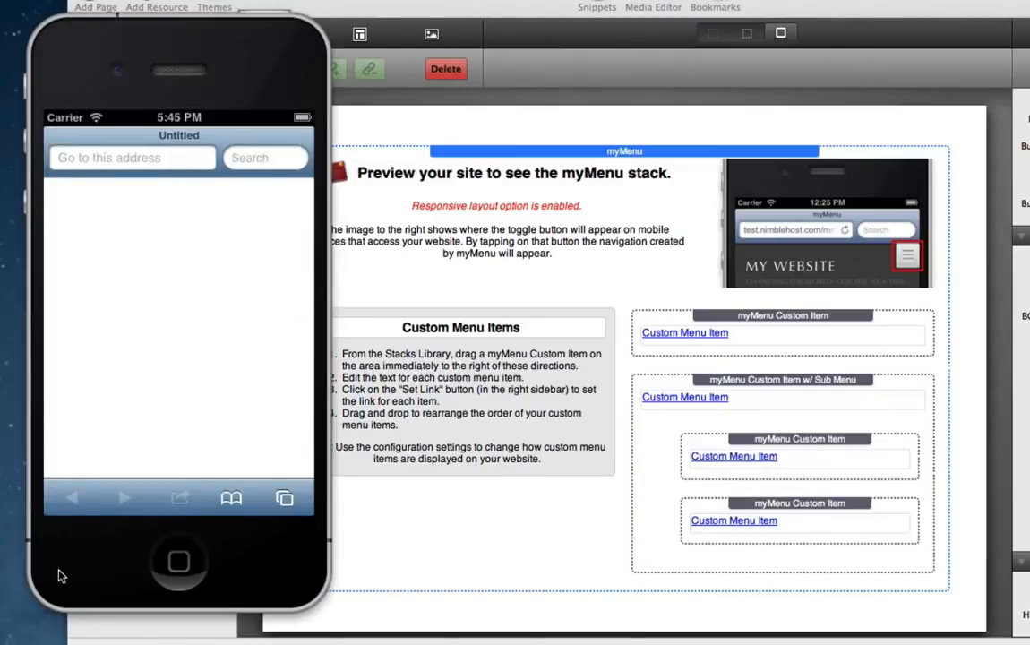
Step: Return the iOS Simulator to its home screen and reload the myMenu page preview in it from RapidWeaver
key(super+h)
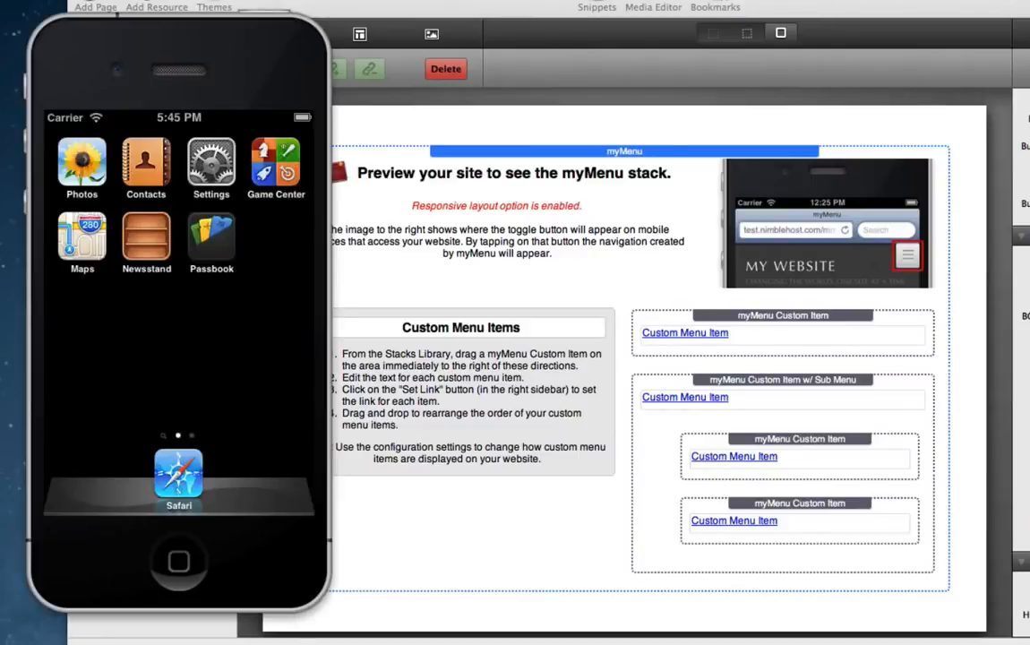
click(716, 642)
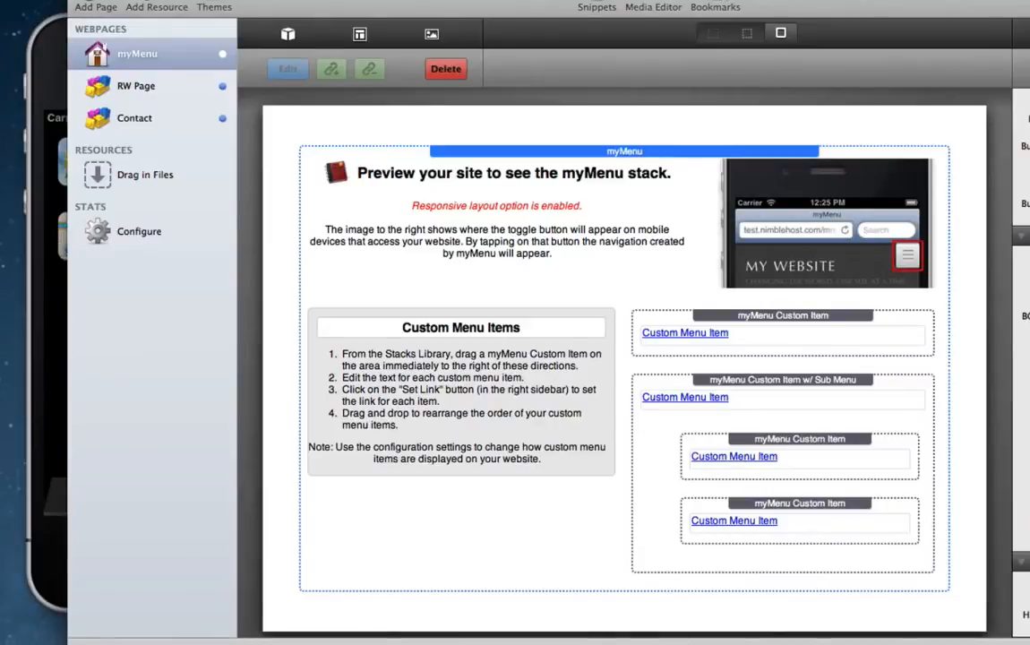
click(226, 640)
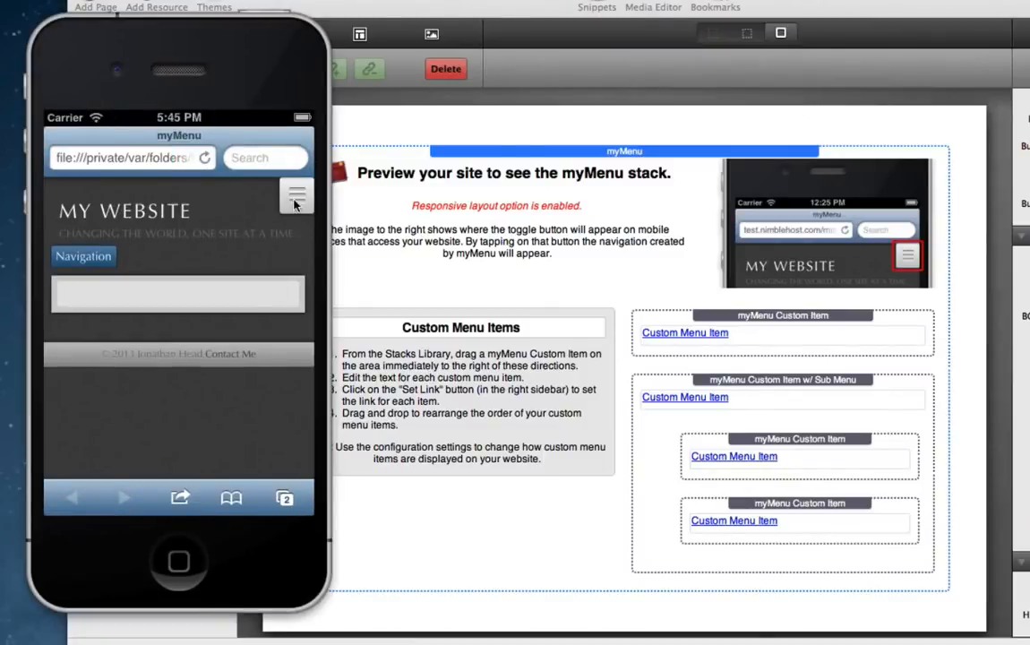
Step: Check the mobile menu and the last custom item's sub menu, close the menu and return to the RapidWeaver page editor
click(295, 199)
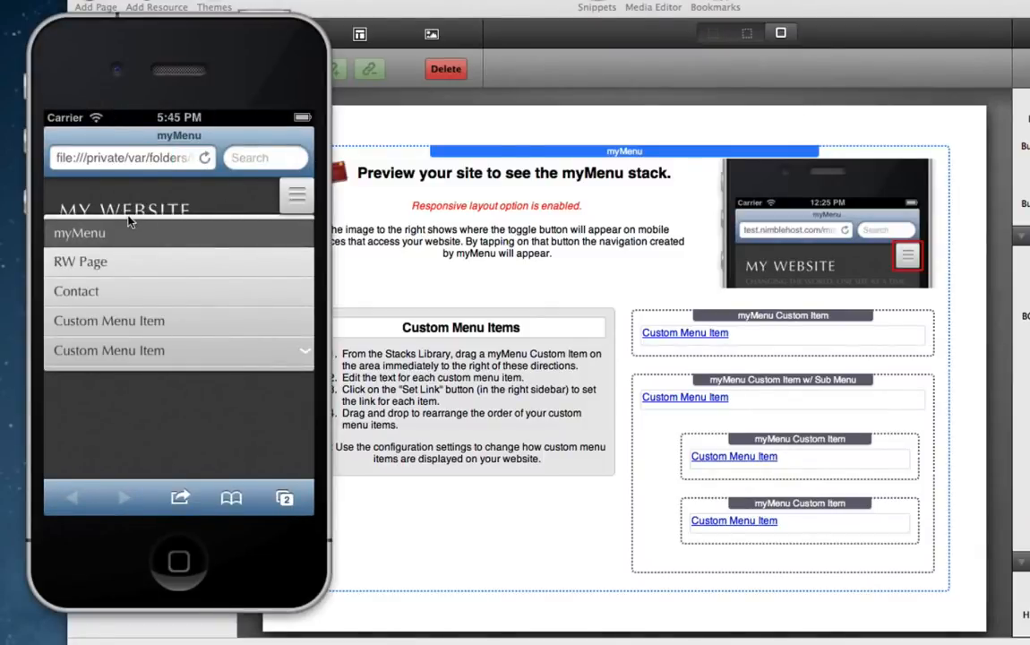
click(249, 356)
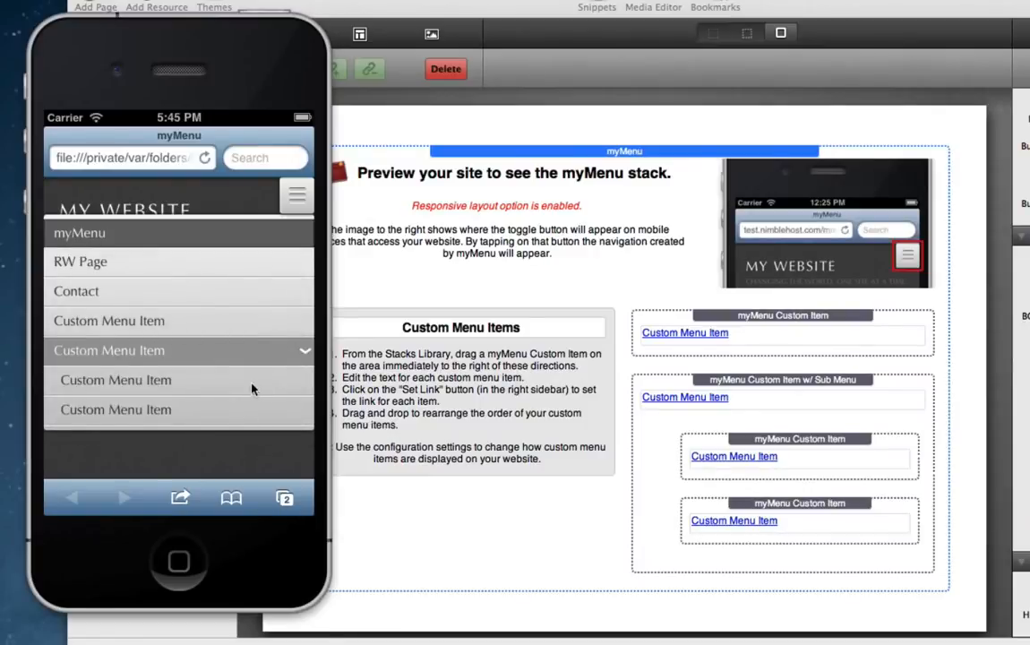
click(296, 199)
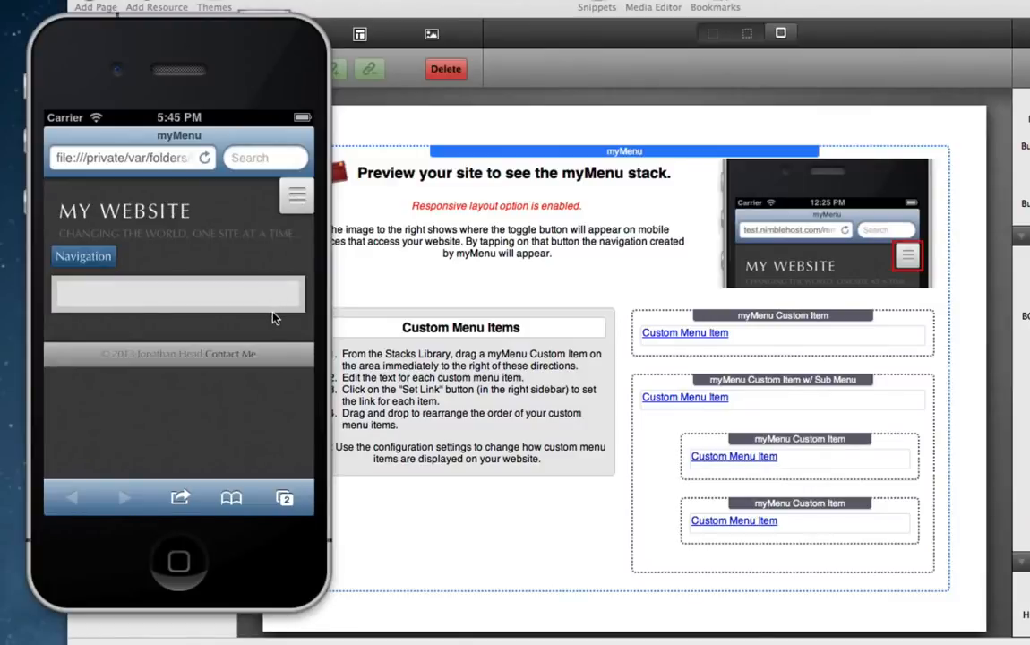
click(353, 637)
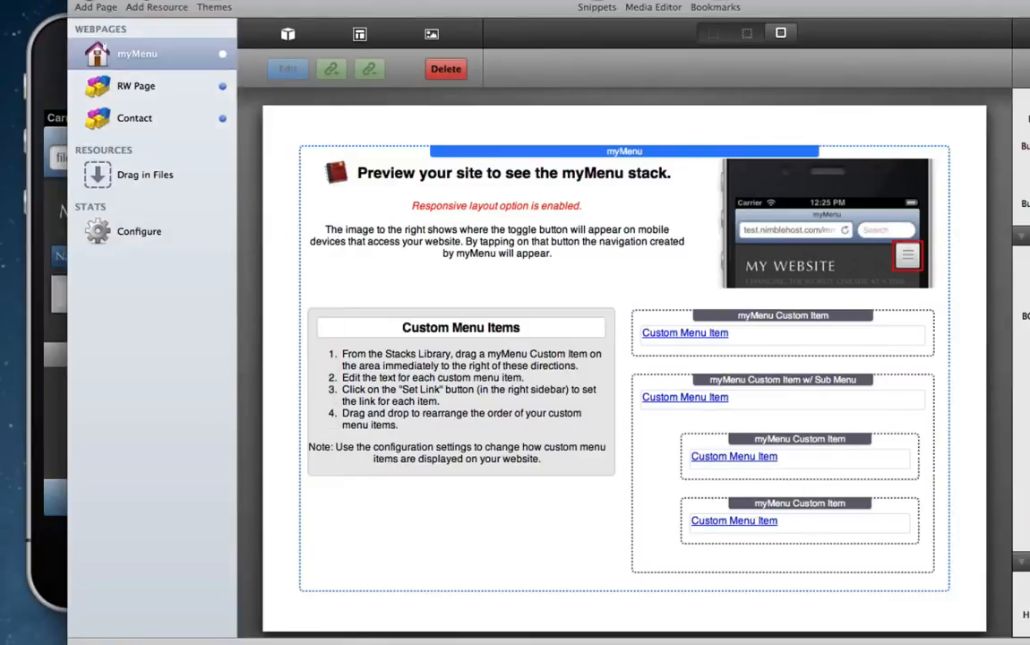